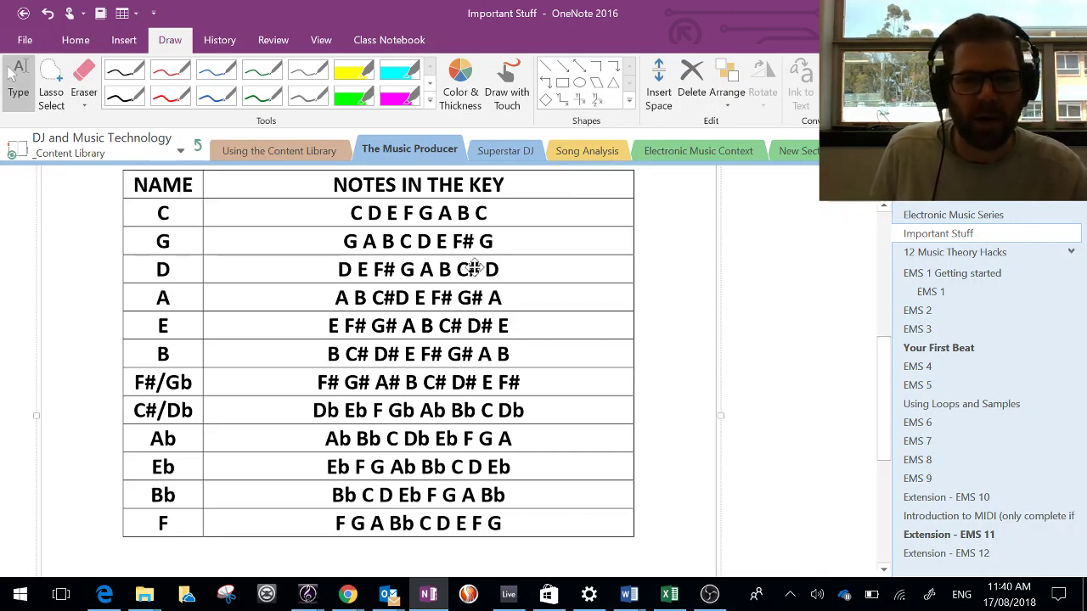
Step: Examine the Circle of 5ths table listing the notes in each key signature, focusing on the C row
scroll(472, 270, down, 1)
scroll(472, 270, up, 2)
scroll(470, 272, up, 2)
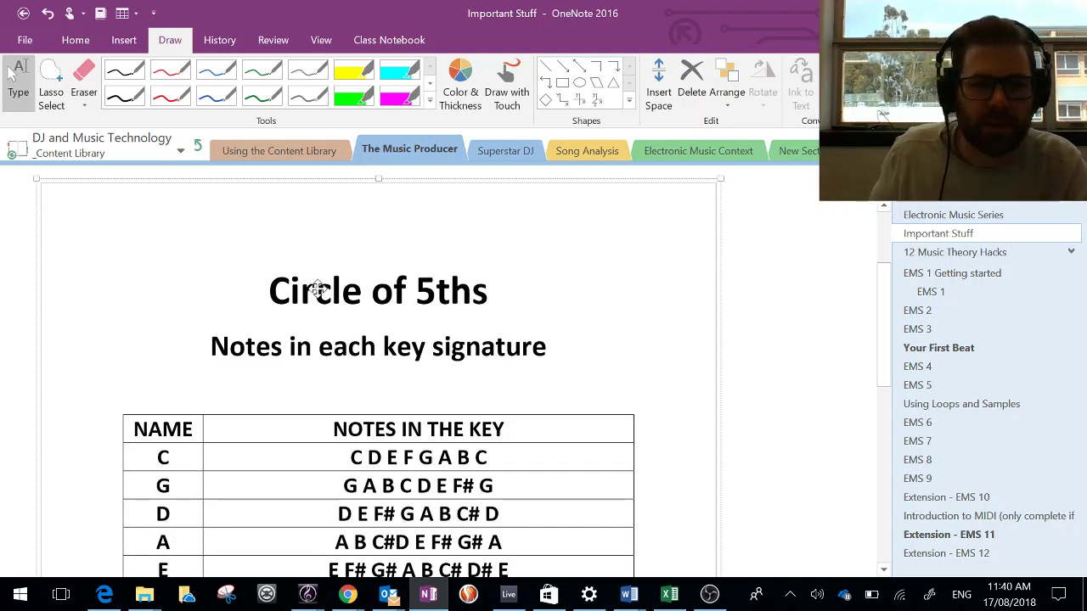
scroll(302, 269, down, 2)
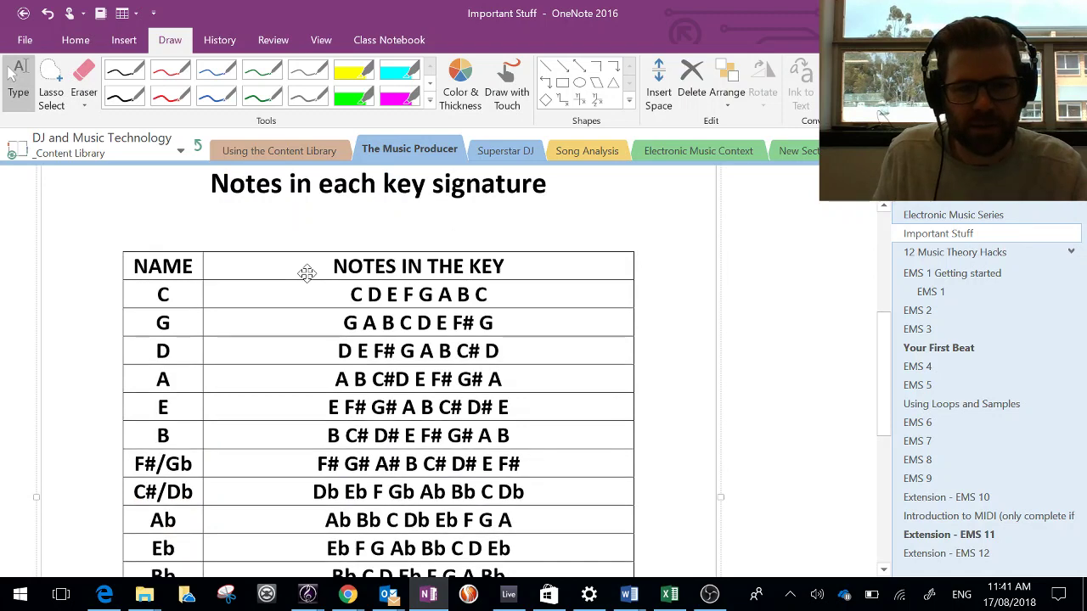
scroll(306, 271, down, 1)
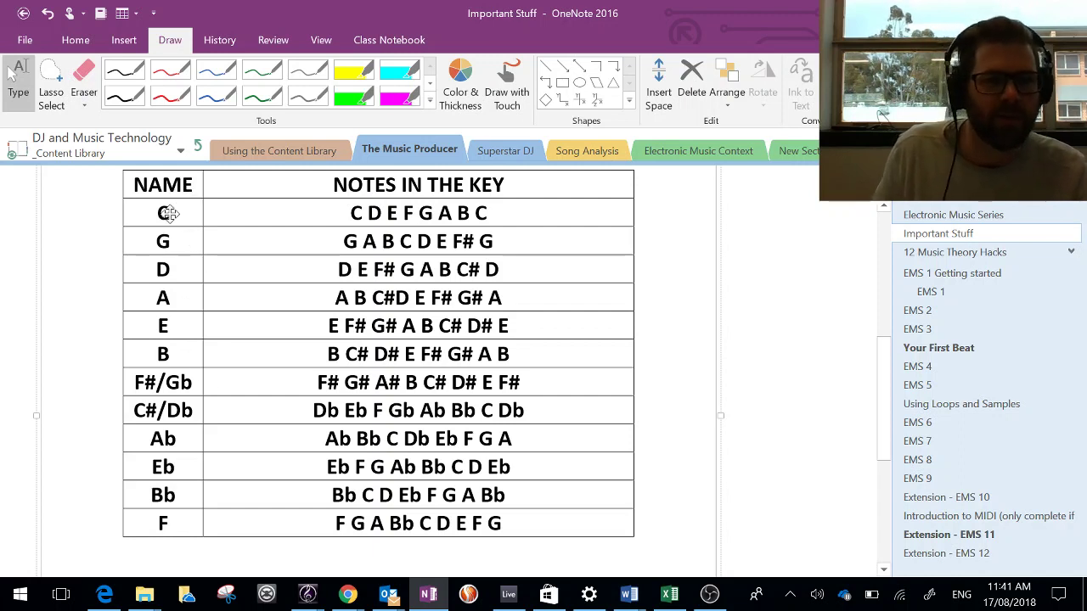
key(Escape)
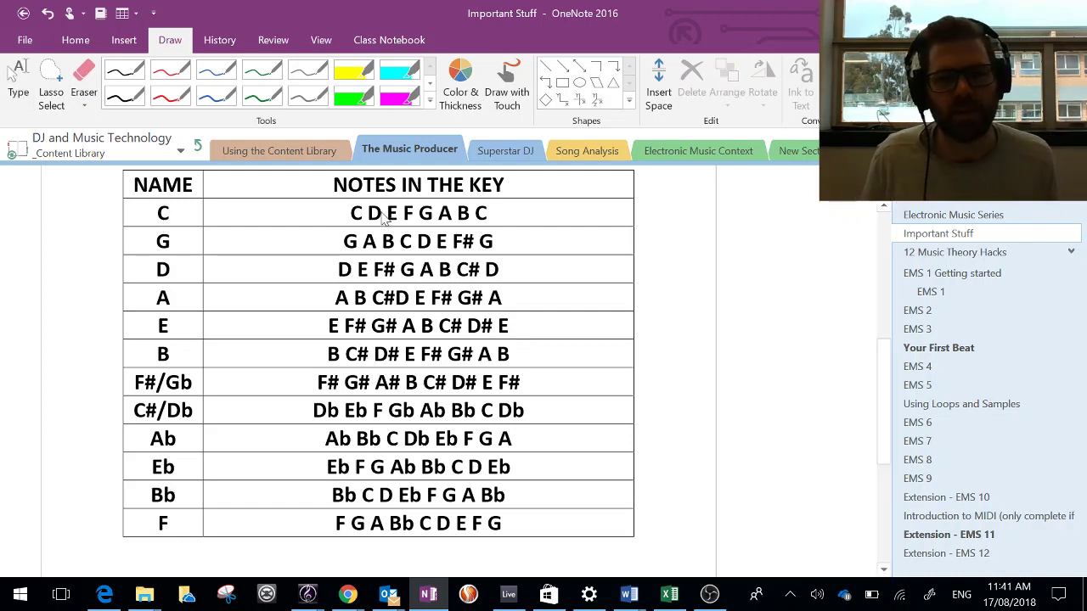
drag(504, 211, 349, 212)
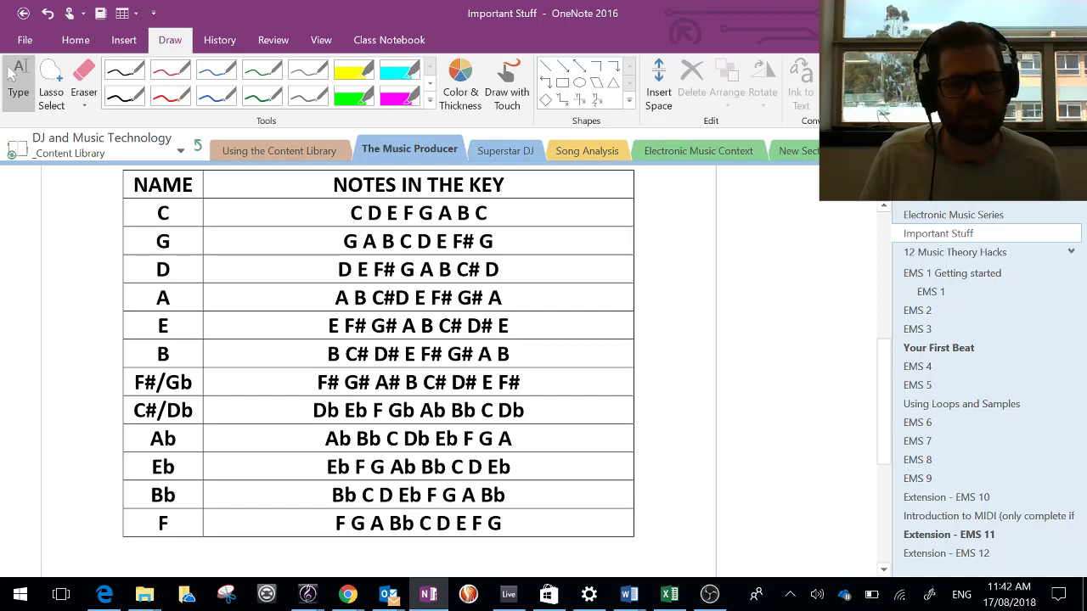
drag(154, 213, 557, 213)
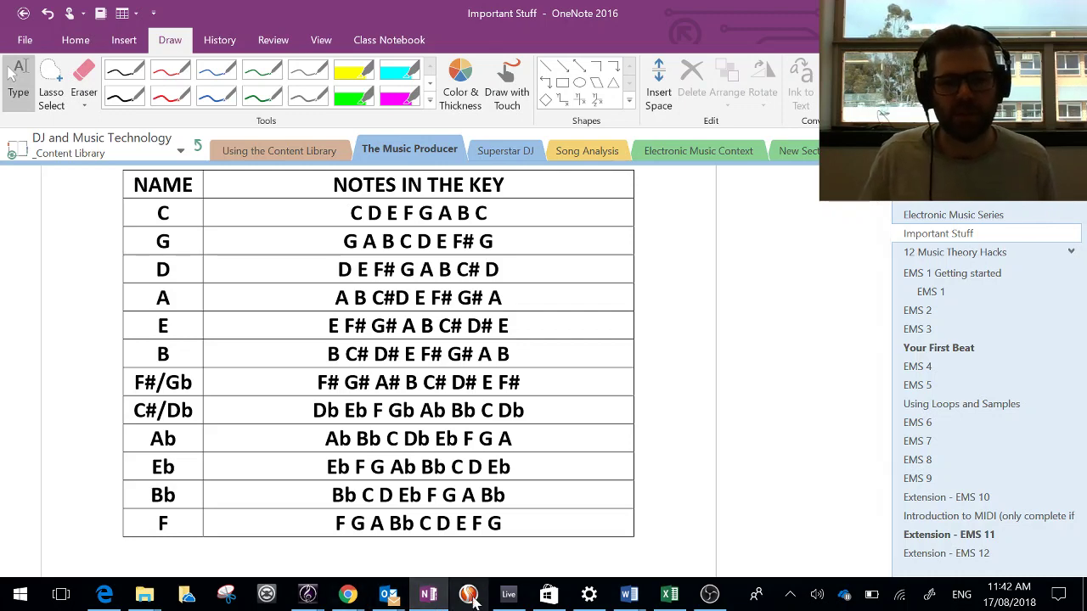
Step: Switch to Ableton Live, stop the My Bass track's clip and narrow the browser to show more of the session tracks
click(507, 597)
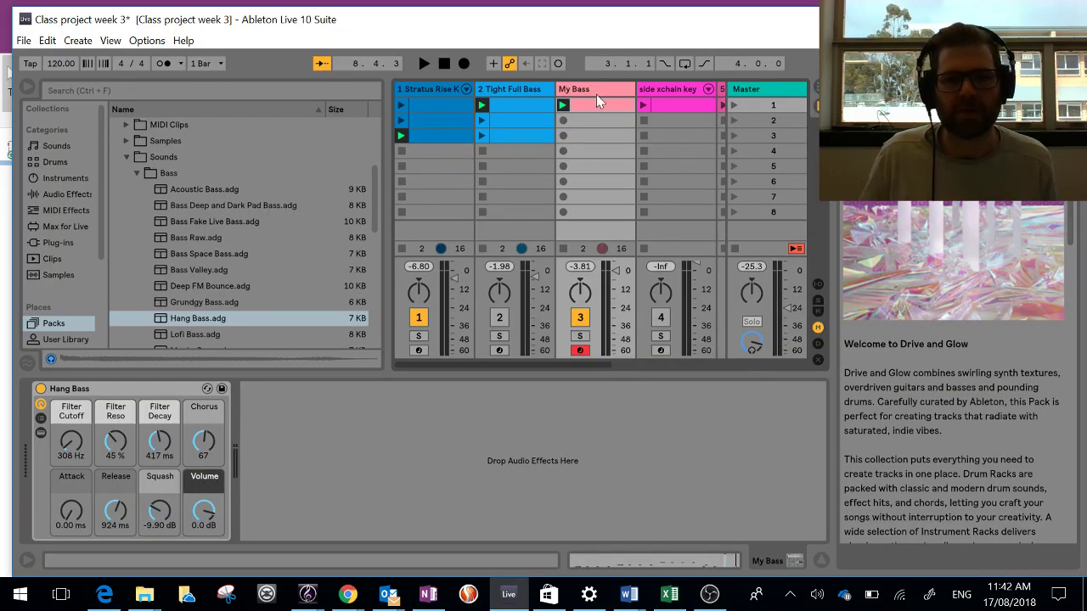
click(562, 247)
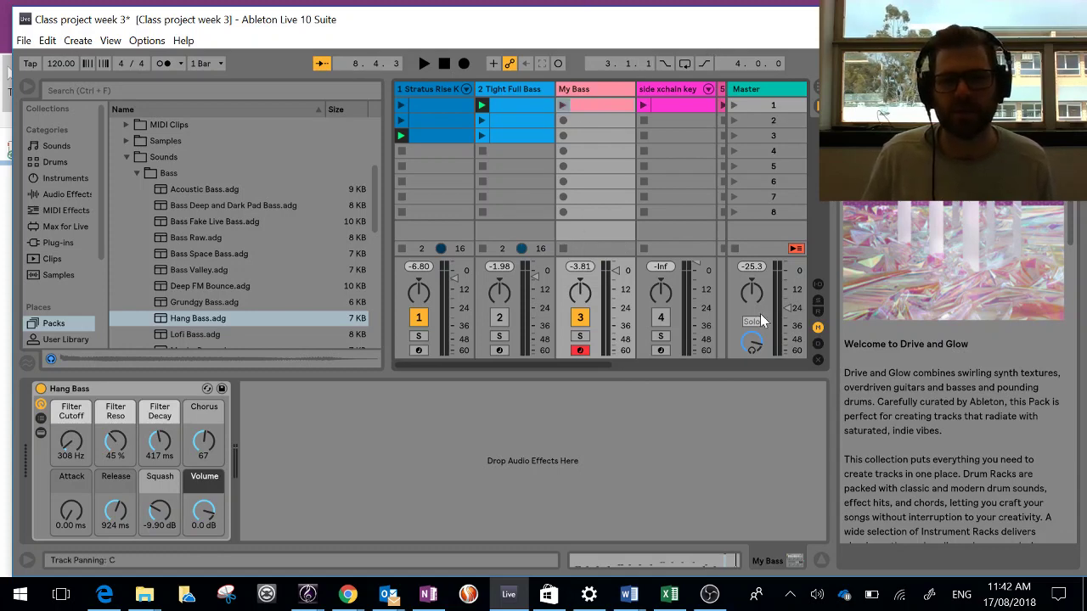
drag(385, 150, 276, 151)
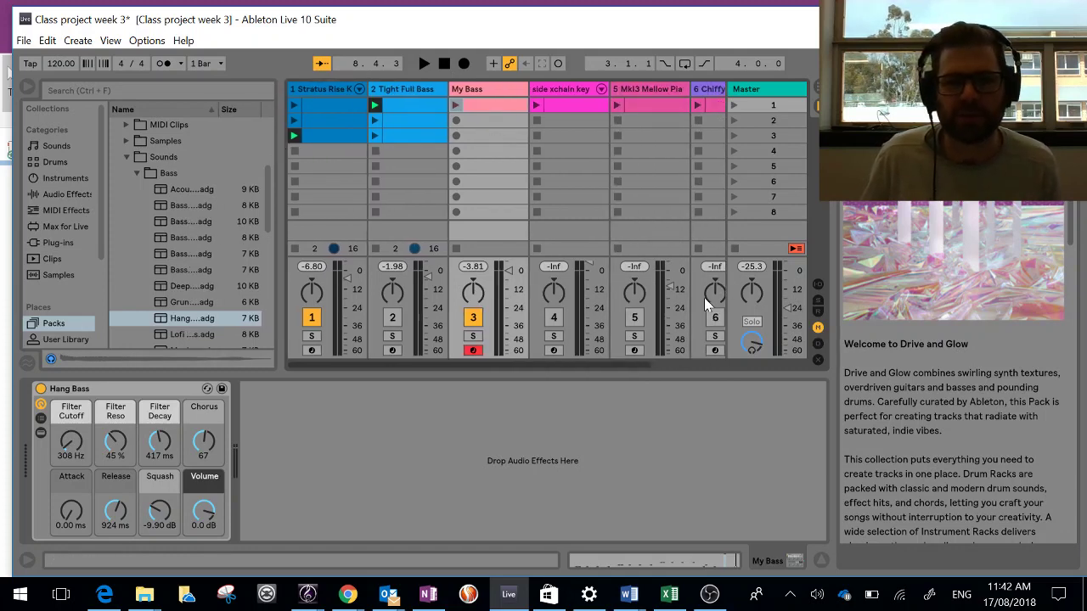
click(199, 321)
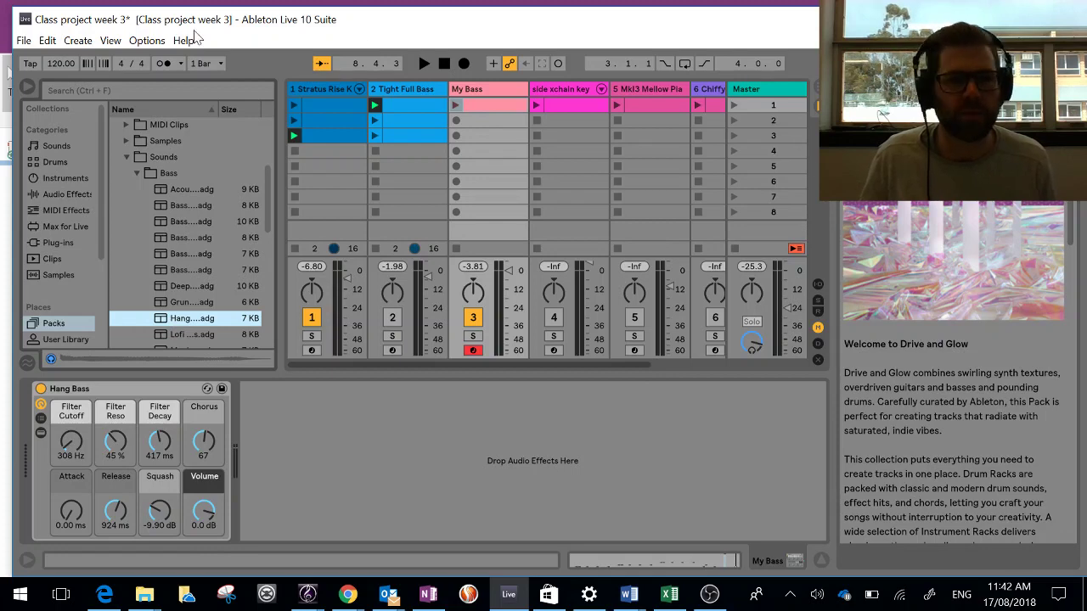
Step: Insert a new MIDI track after My Bass and rename it "bass"
click(86, 45)
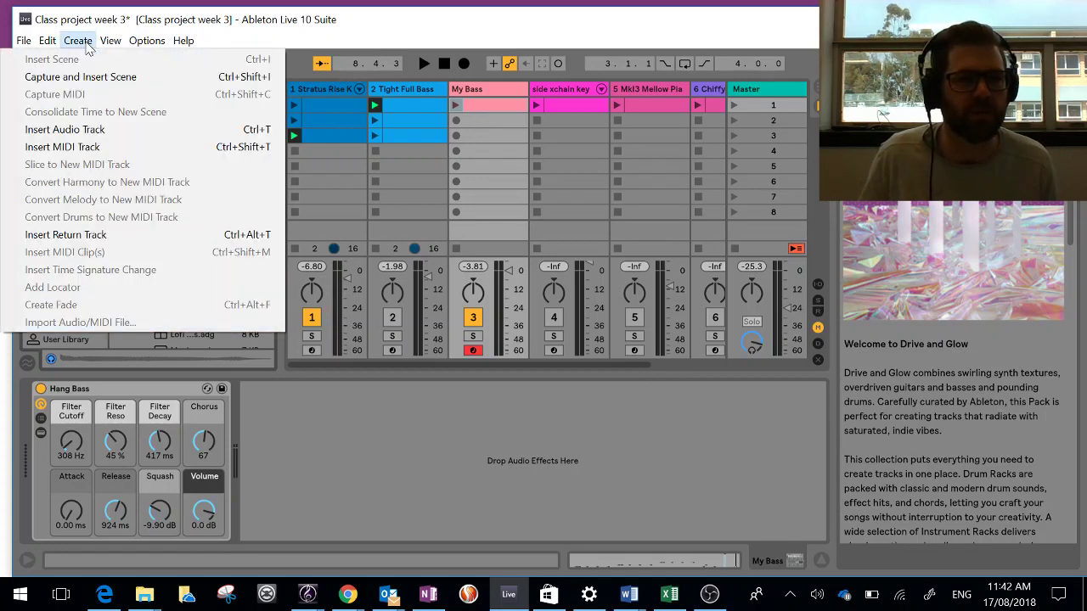
click(105, 149)
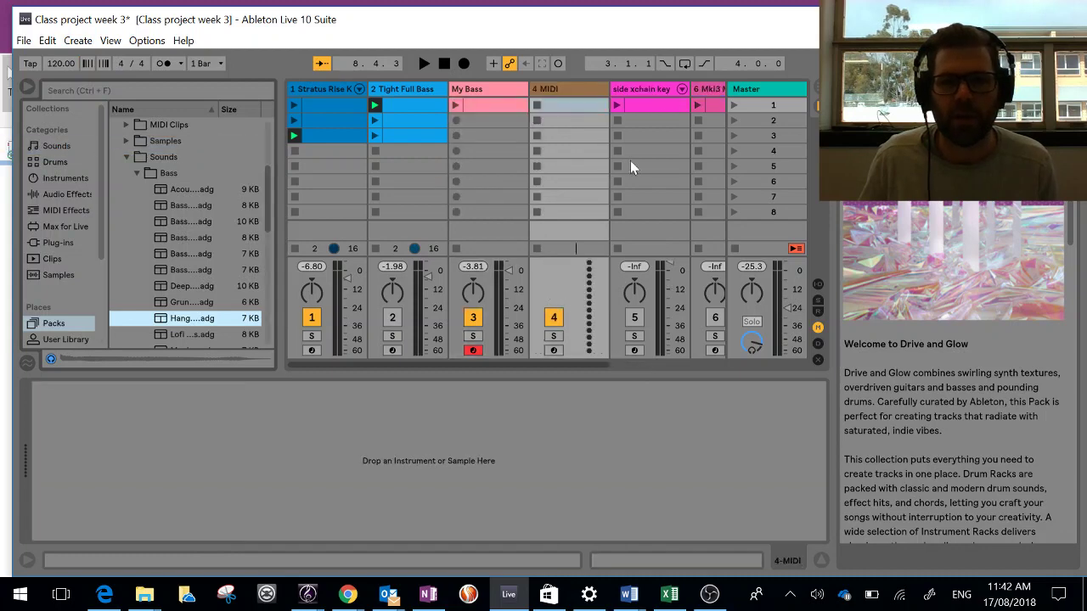
click(558, 91)
right_click(560, 88)
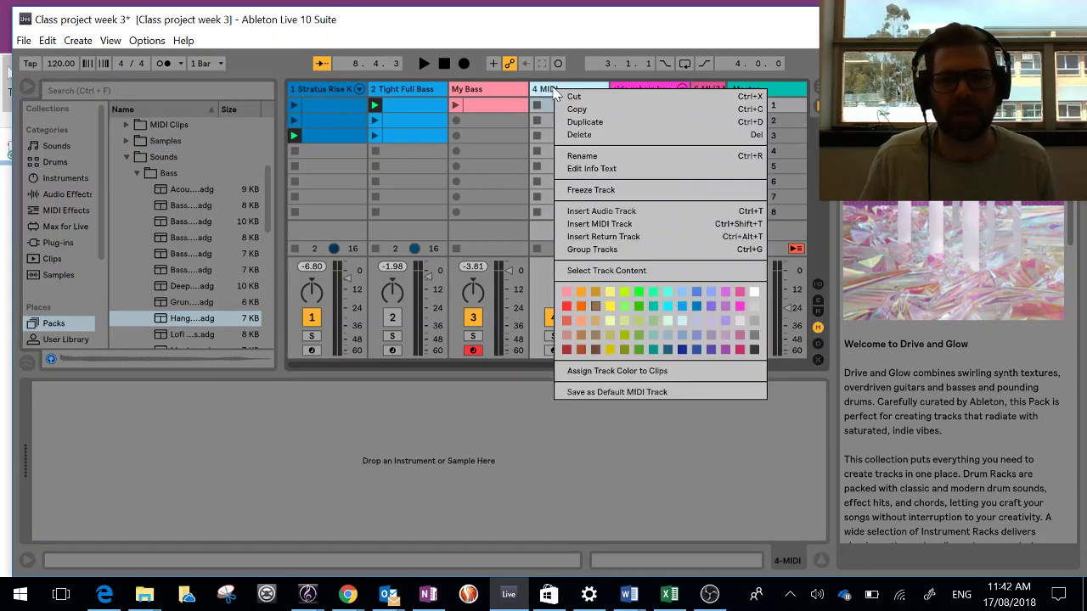
click(606, 154)
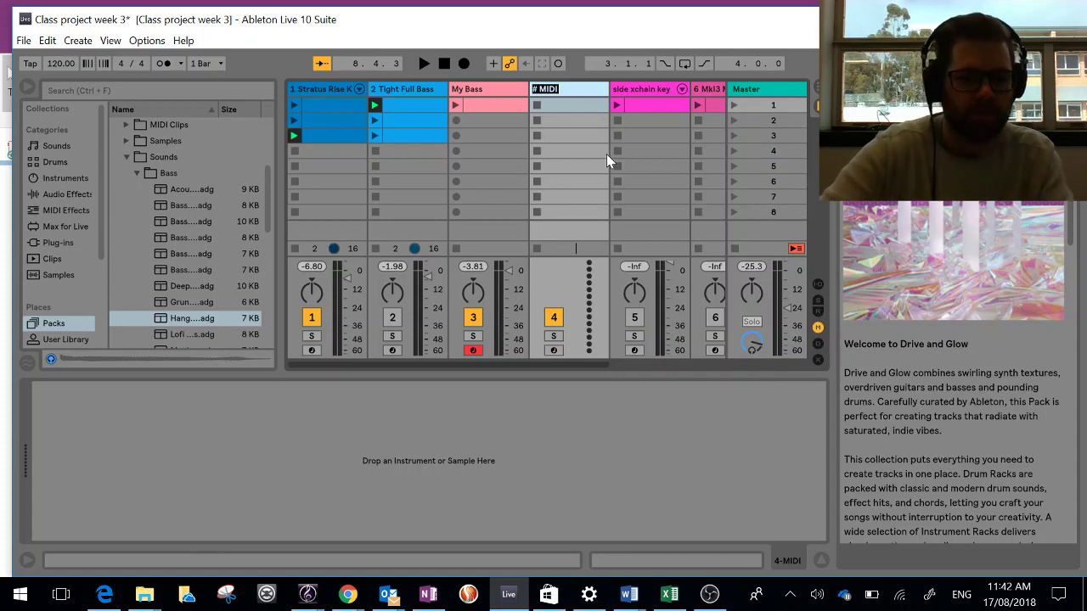
text(bass)
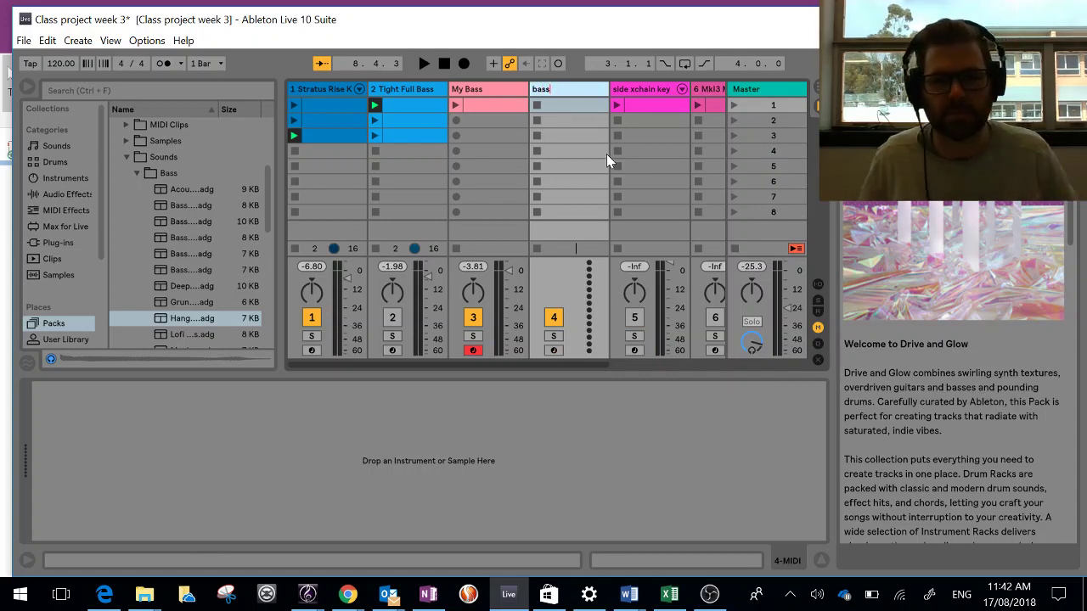
key(Return)
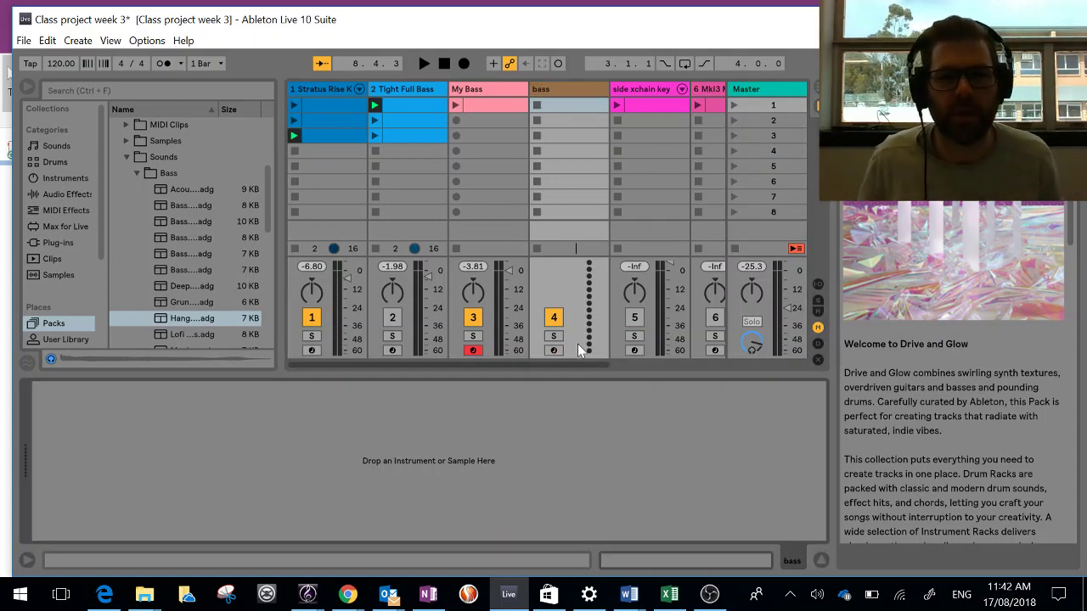
Step: Create an empty MIDI clip in the first slot of the bass track and load the Hang Bass instrument onto the track
double_click(567, 104)
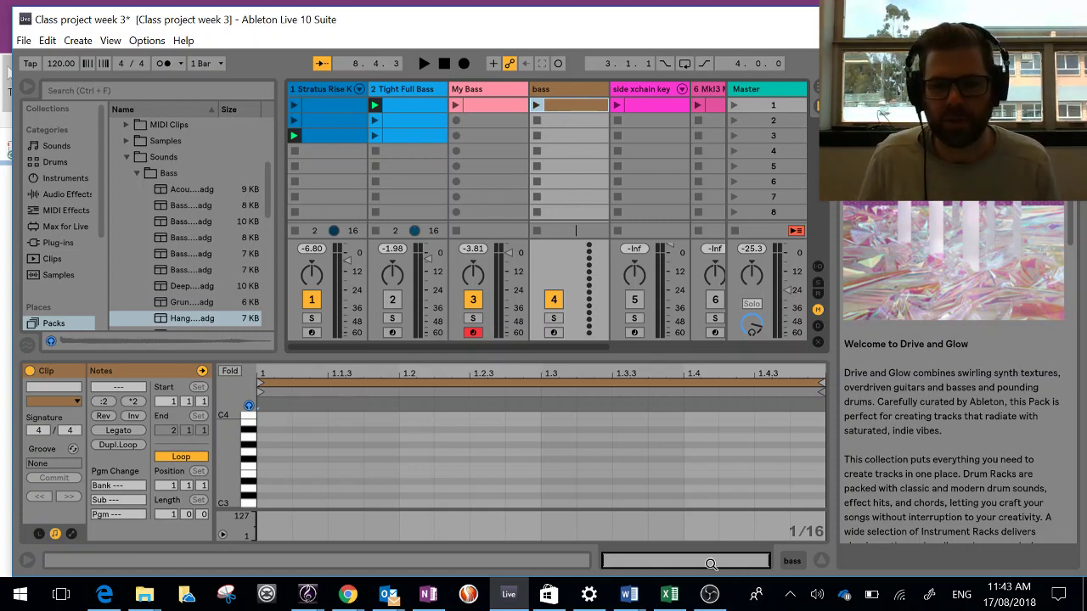
click(791, 563)
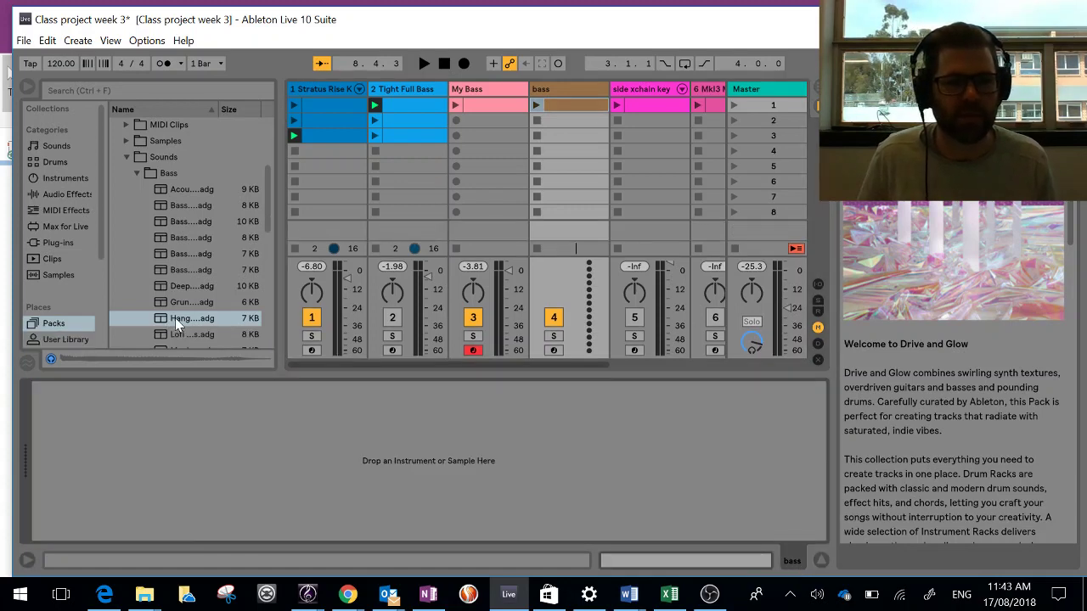
drag(174, 318, 73, 439)
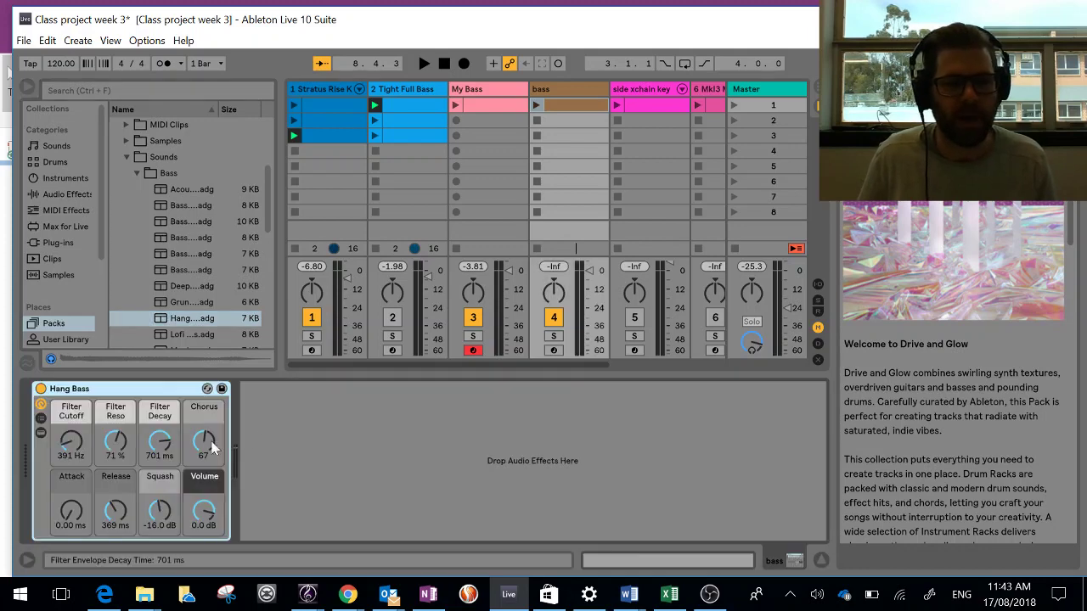
Step: Open the bass track's empty clip in an enlarged note editor showing the low octaves from C0 to C2
click(560, 105)
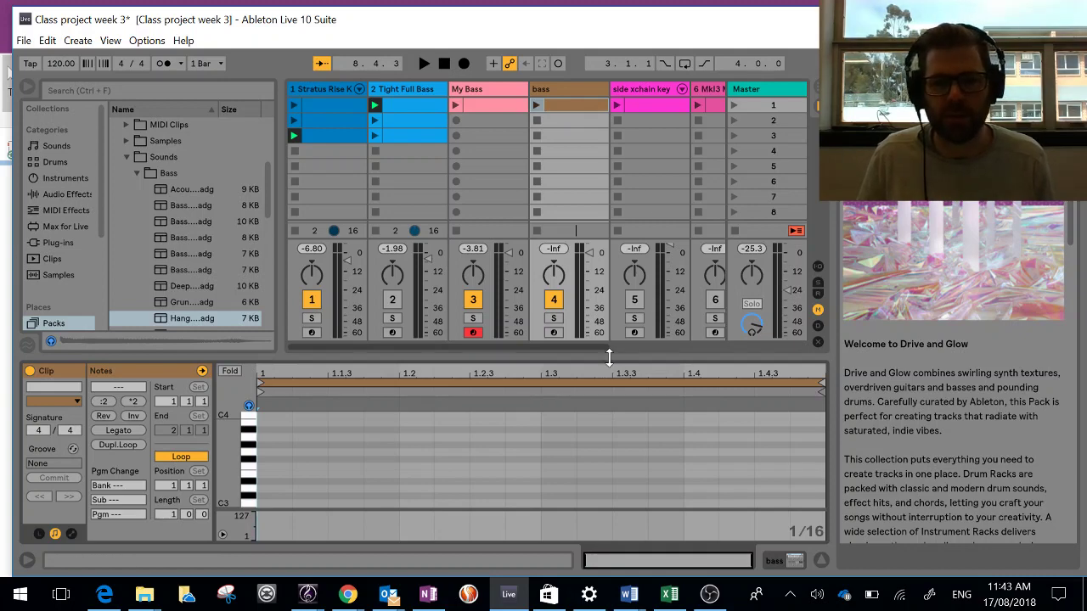
drag(608, 361, 598, 212)
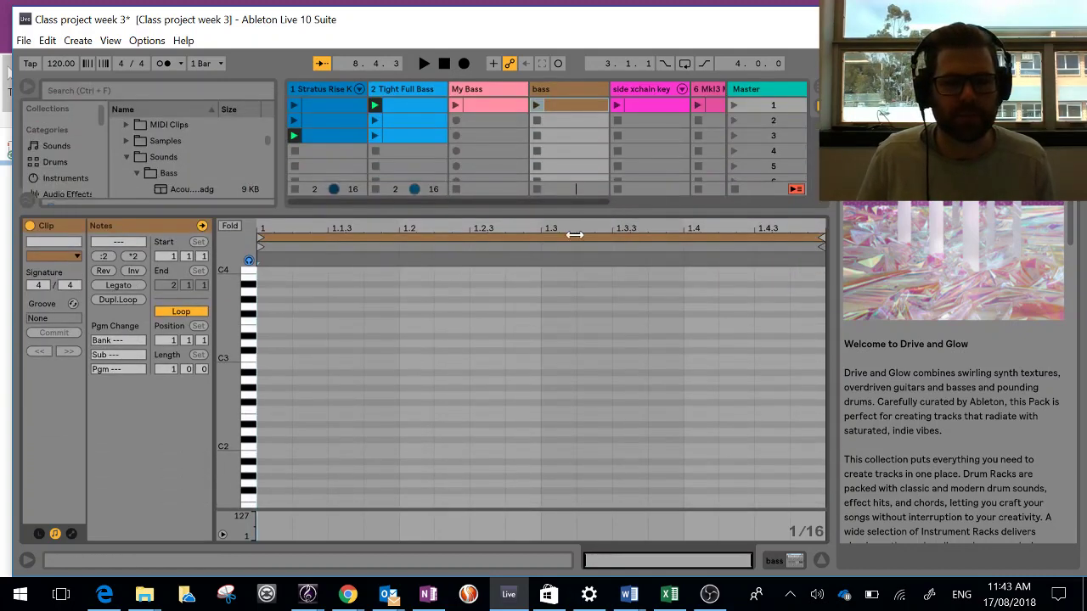
drag(251, 478, 250, 306)
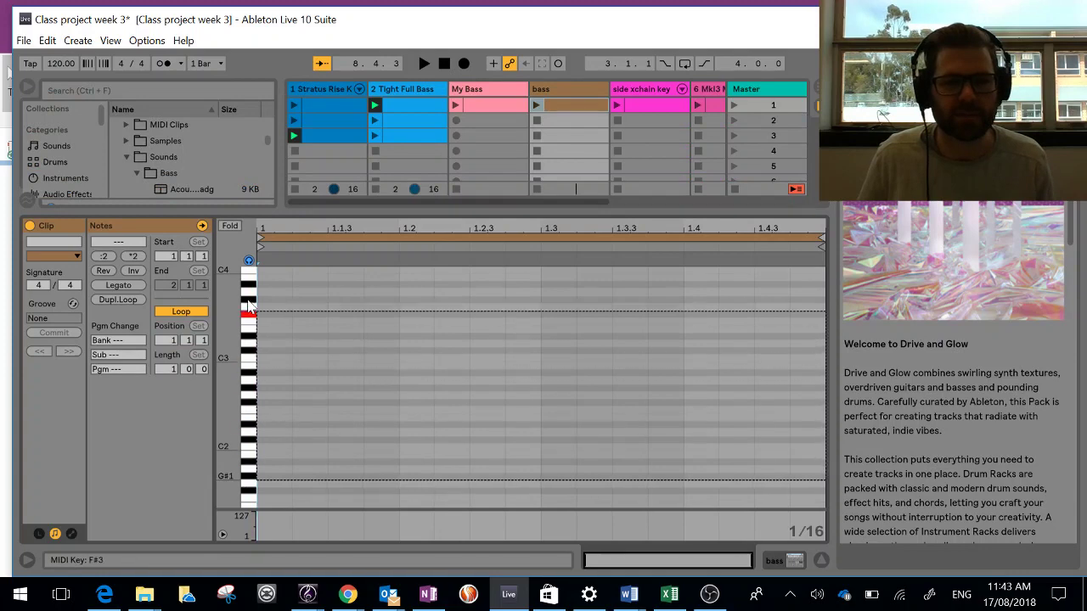
click(324, 404)
scroll(325, 403, down, 3)
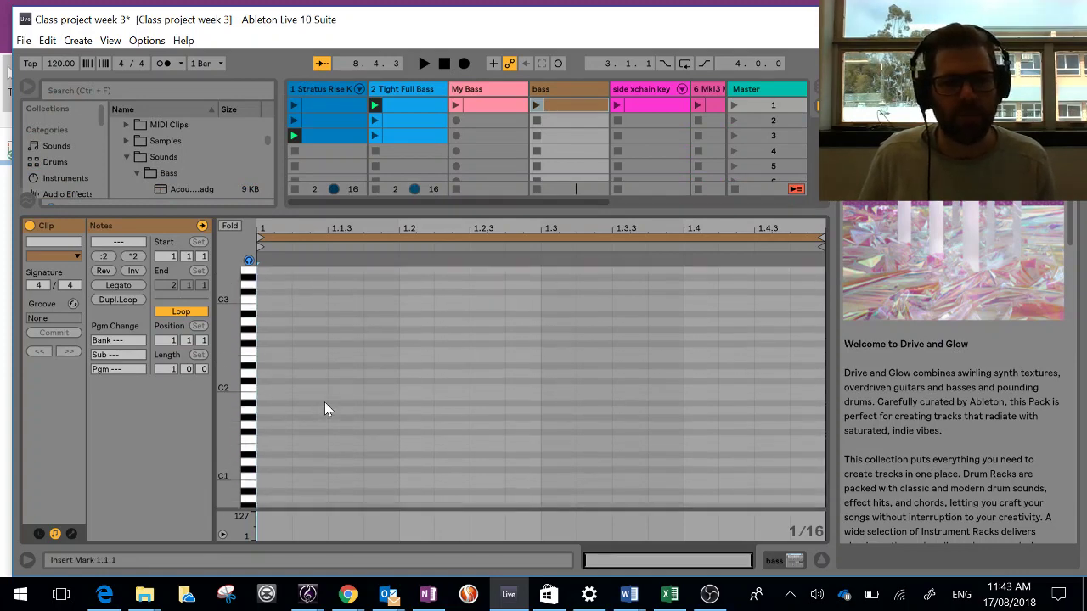
scroll(325, 403, down, 5)
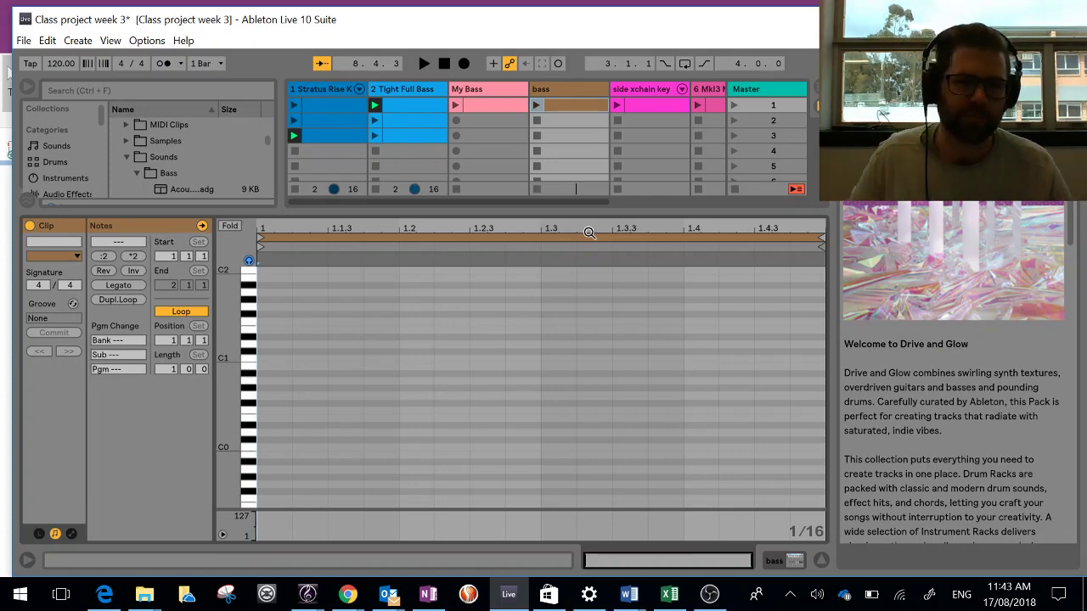
Step: Open the third clip of the Stratus Rise Kit track, hide the help view and enlarge the note editor to full height
click(332, 137)
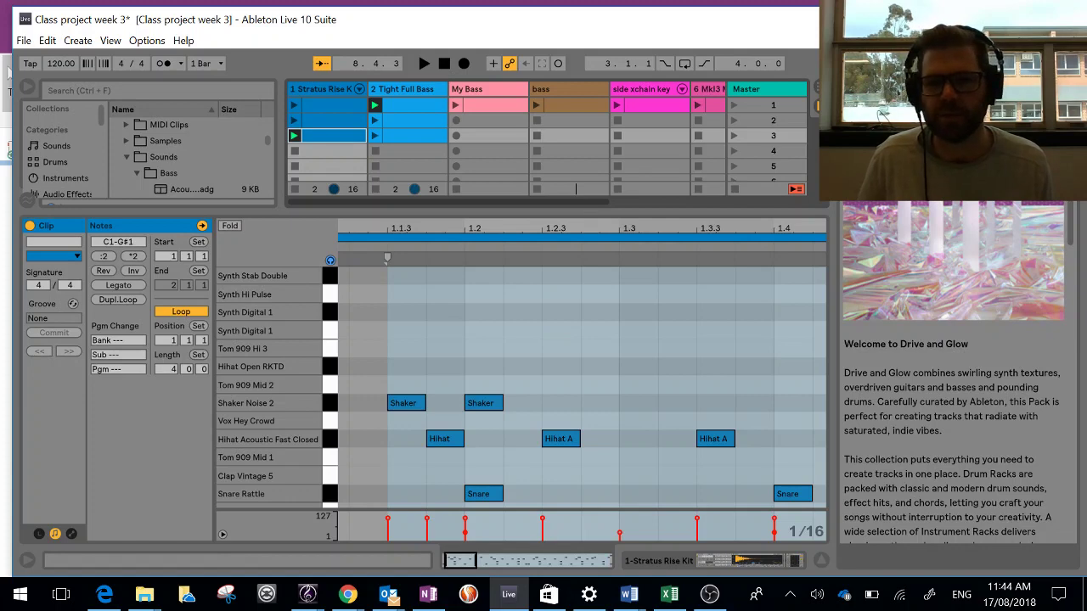
key(ctrl+alt+h)
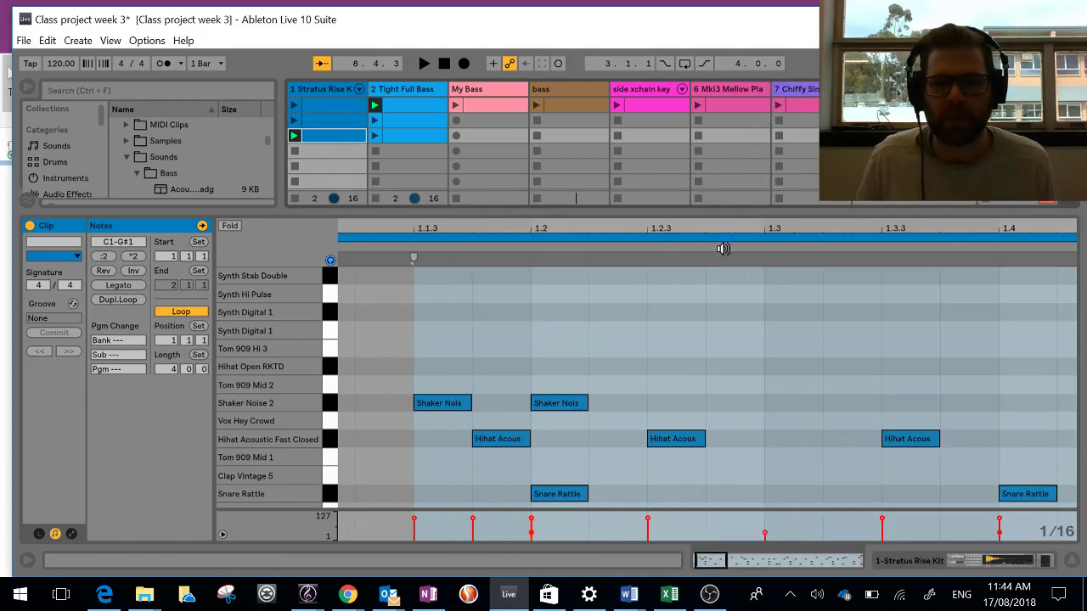
drag(725, 210, 728, 27)
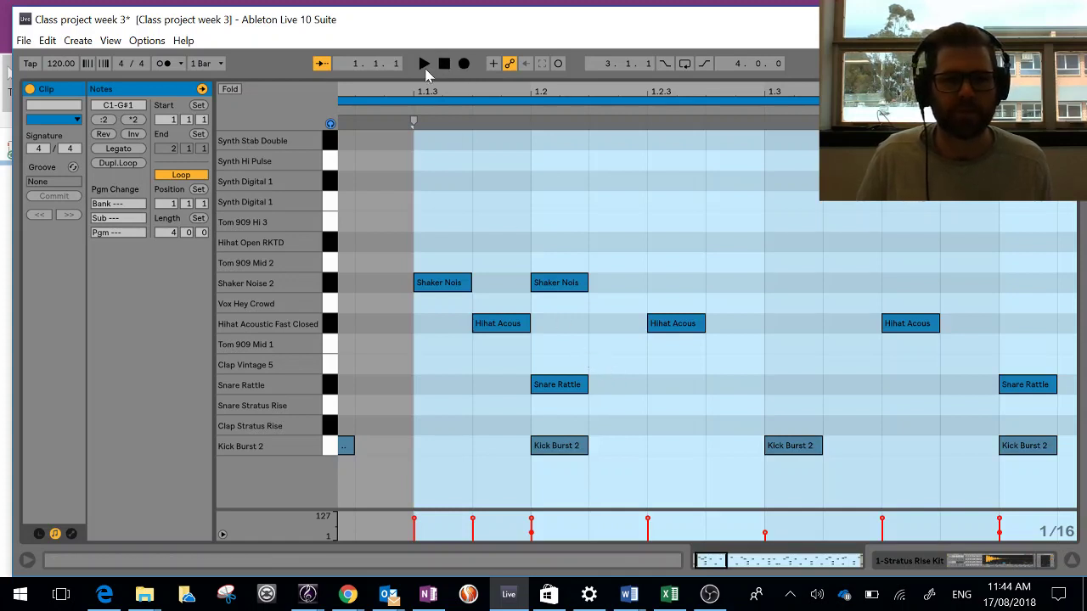
Step: Play back the drum clip with all four bars in view, and stop playback
click(425, 66)
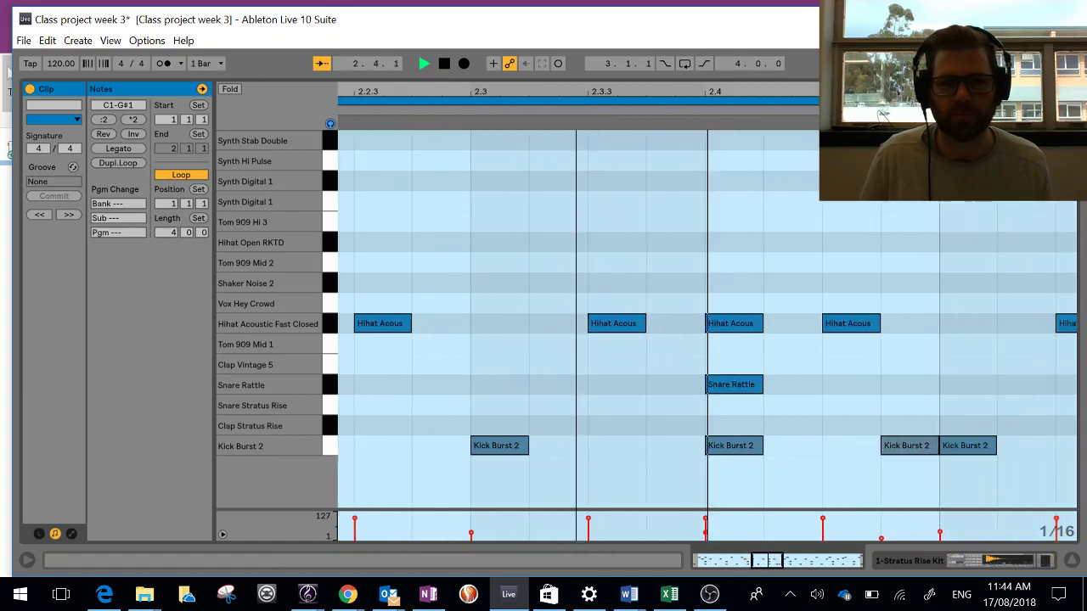
drag(635, 90, 635, 60)
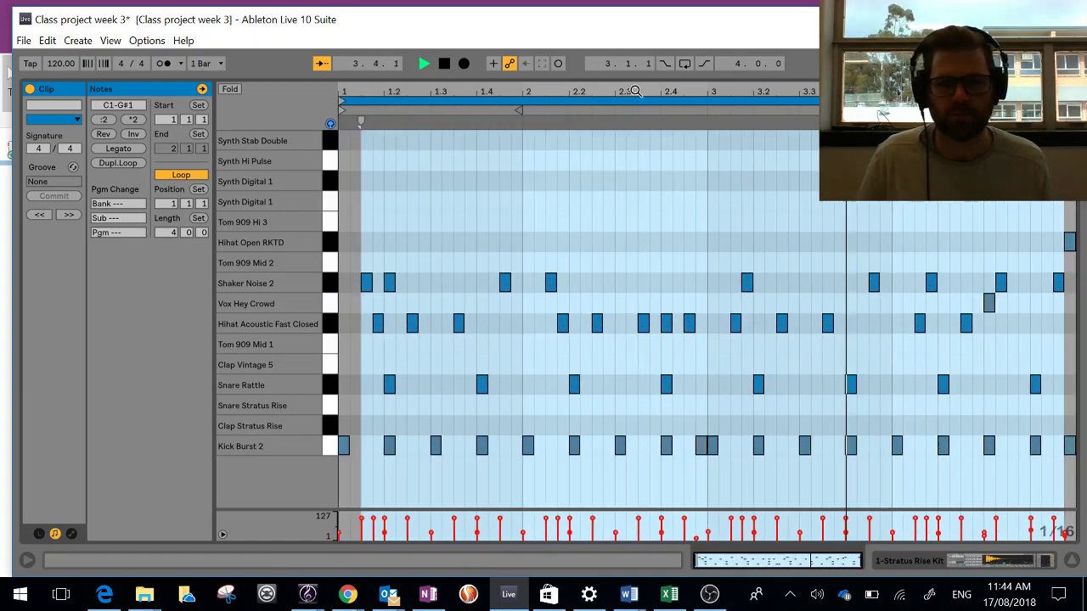
click(443, 64)
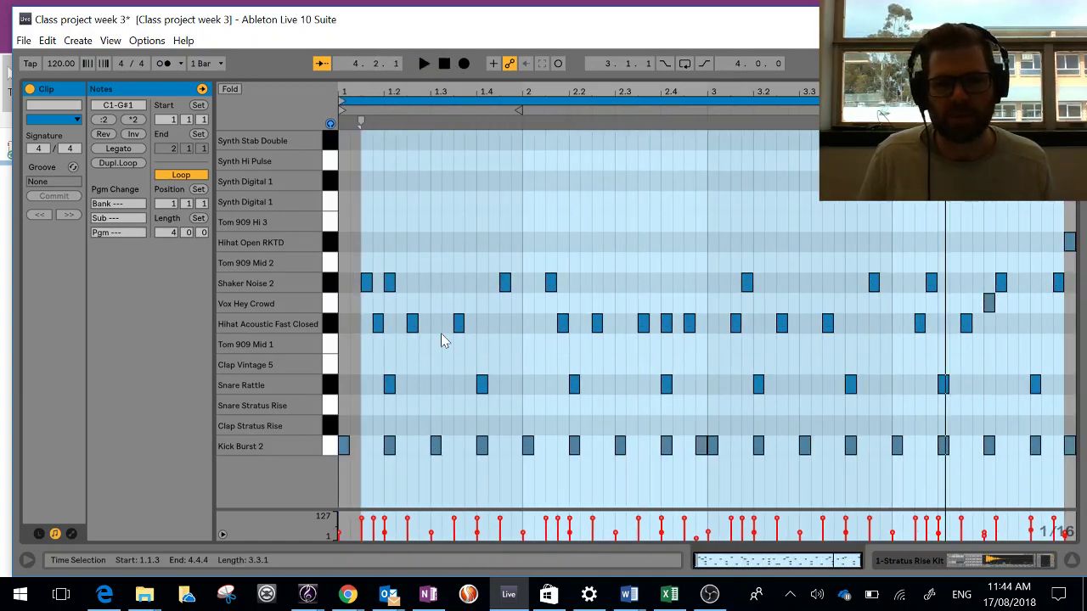
Step: Audition the Shaker Noise 2, Hihat Open RKTD and Hihat Acoustic Fast Closed sounds of the drum clip
click(348, 405)
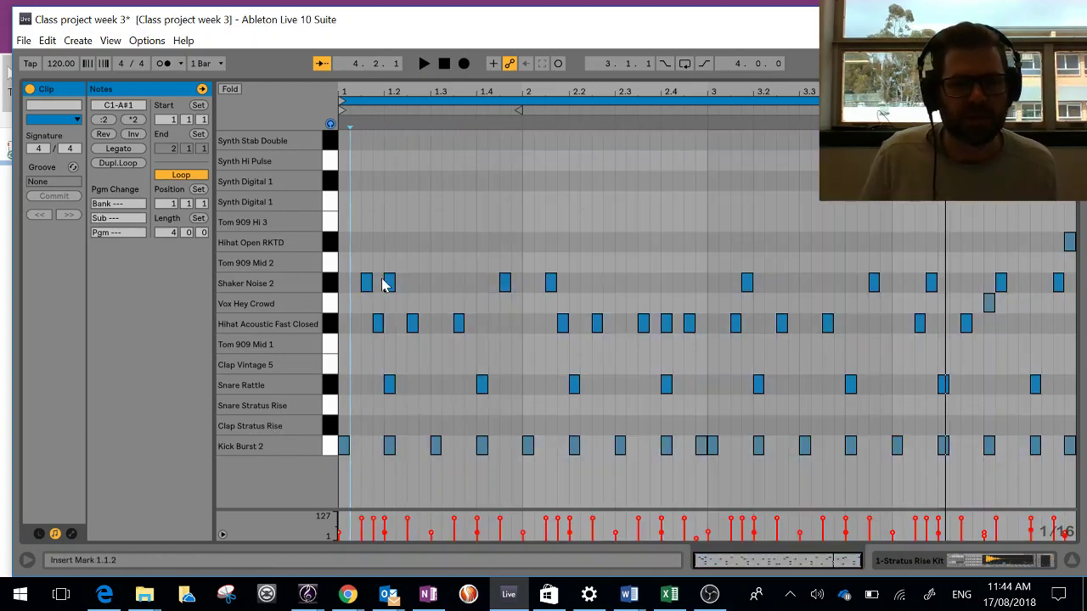
click(328, 286)
click(329, 242)
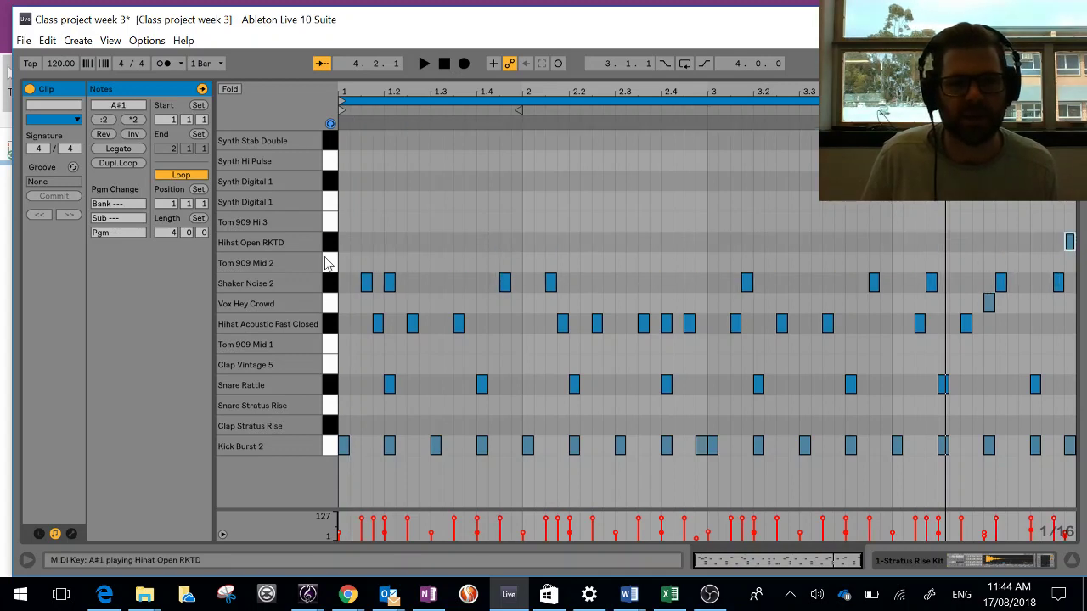
click(331, 326)
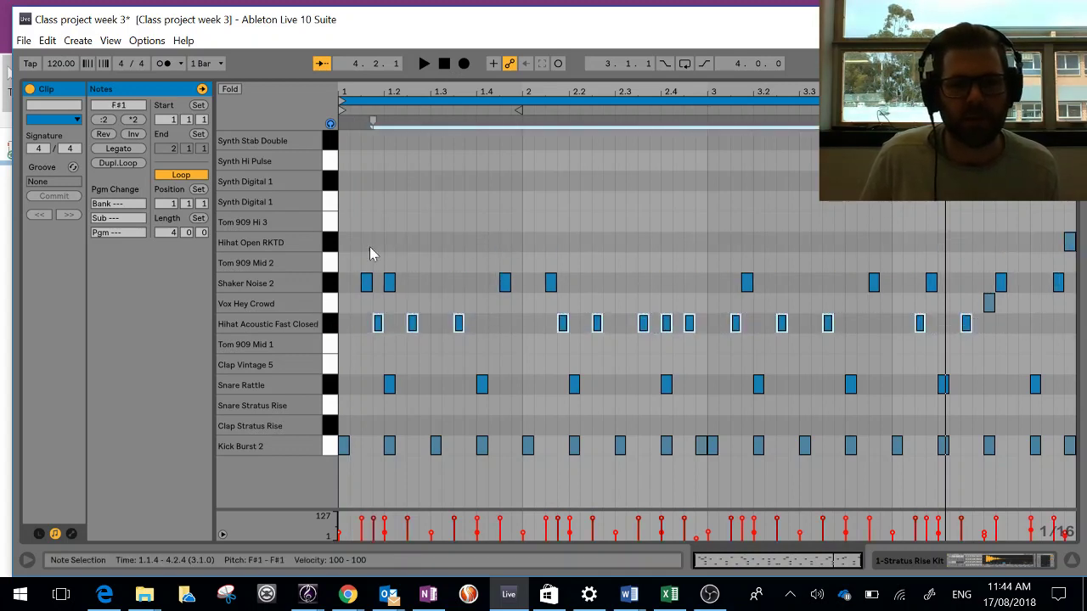
Step: Copy the first bar's Shaker Noise 2 and Hihat Acoustic Fast Closed notes from the drum clip
drag(352, 202, 516, 351)
right_click(459, 329)
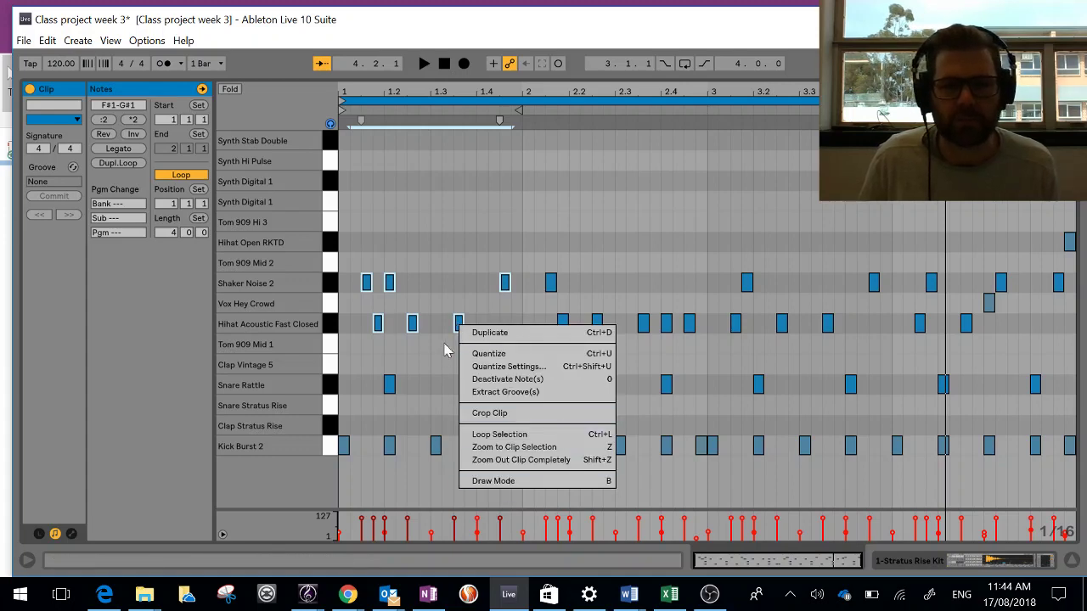
click(445, 350)
click(47, 41)
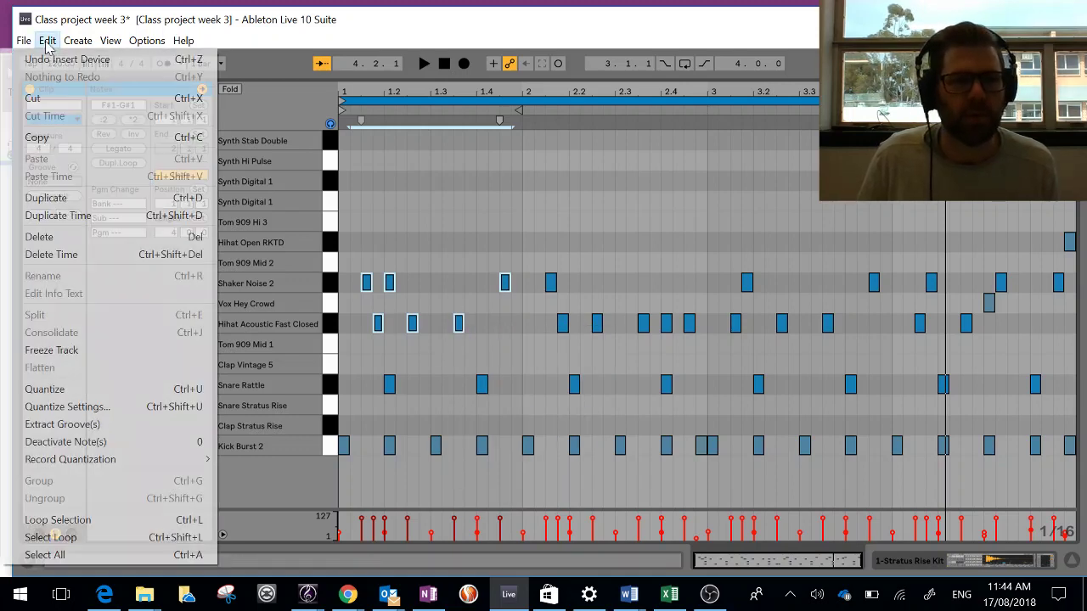
click(64, 138)
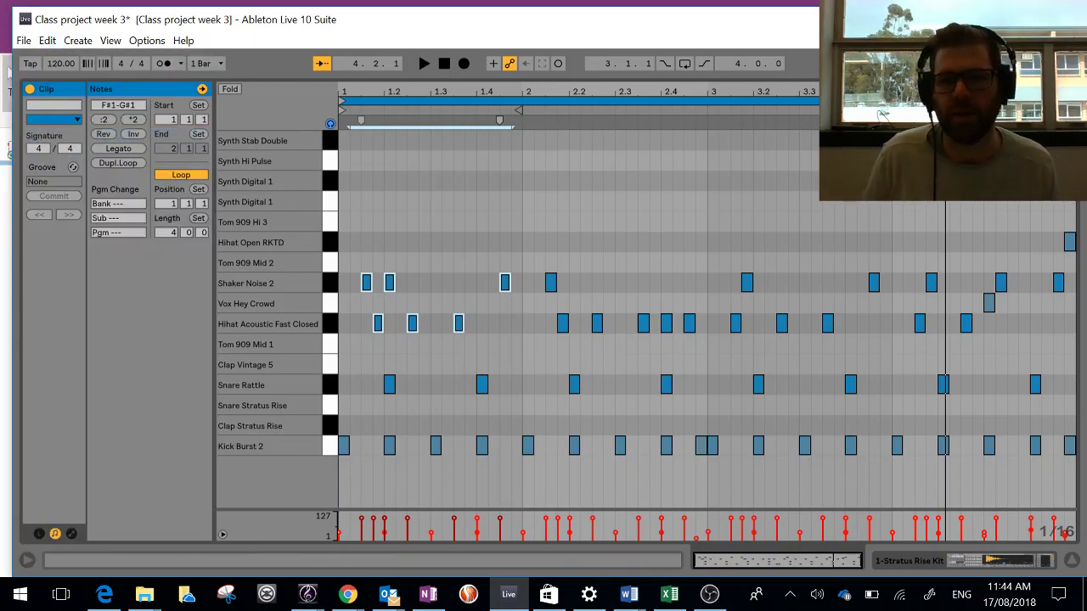
Step: Open the bass track's clip in an enlarged note editor and paste the copied notes at its start
drag(874, 79, 874, 438)
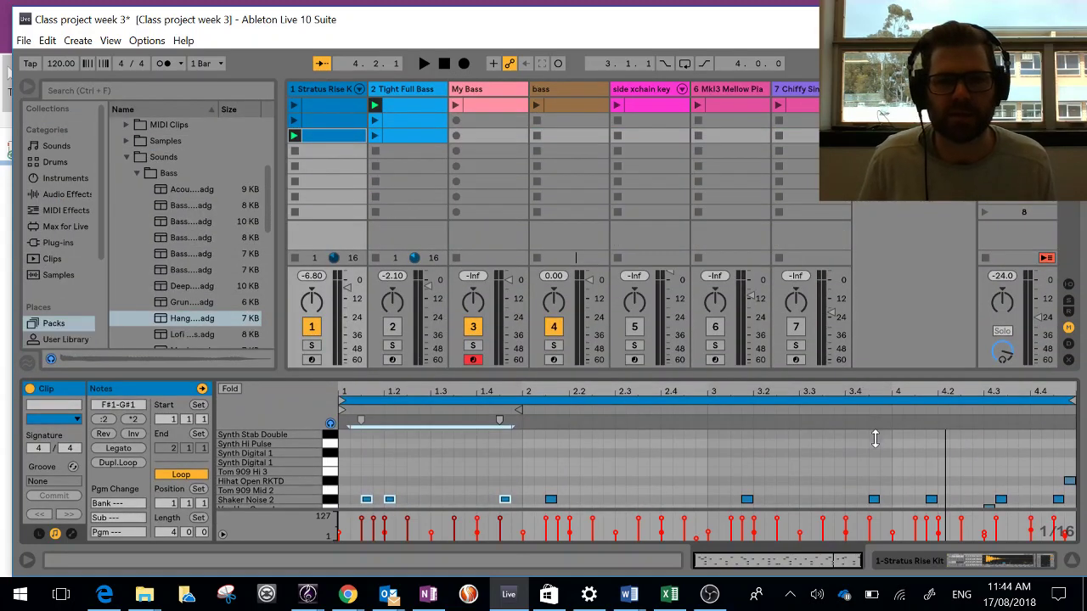
click(575, 105)
drag(701, 379, 702, 84)
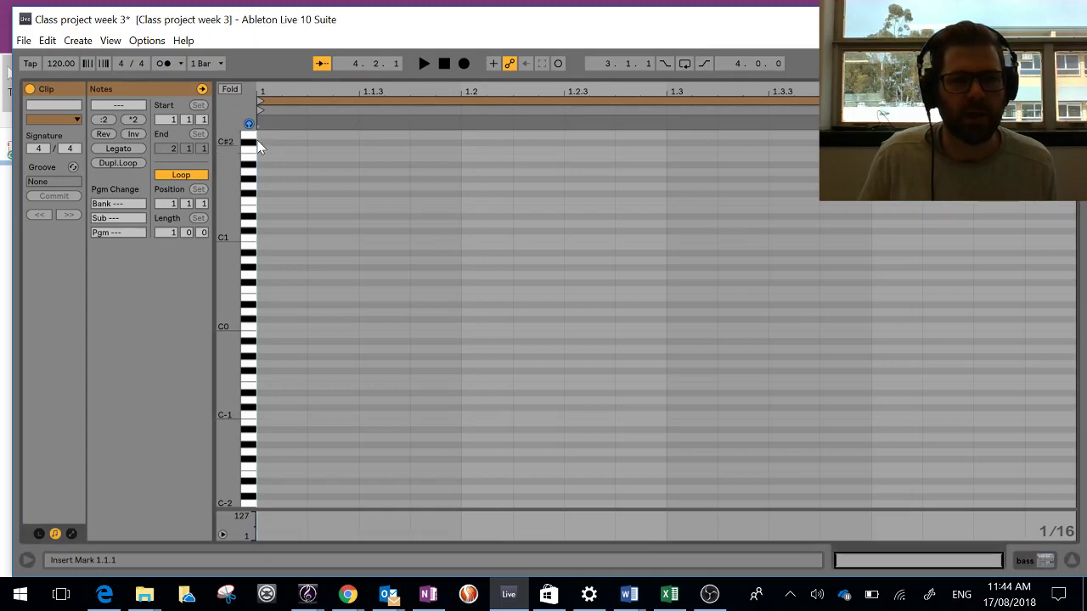
right_click(262, 144)
key(Escape)
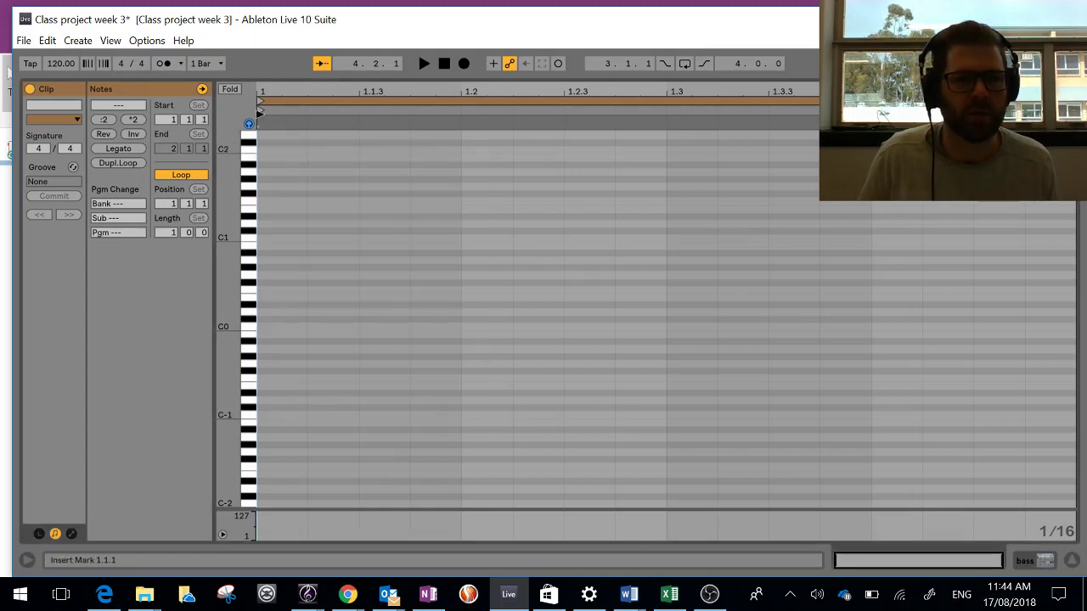
click(47, 40)
click(116, 163)
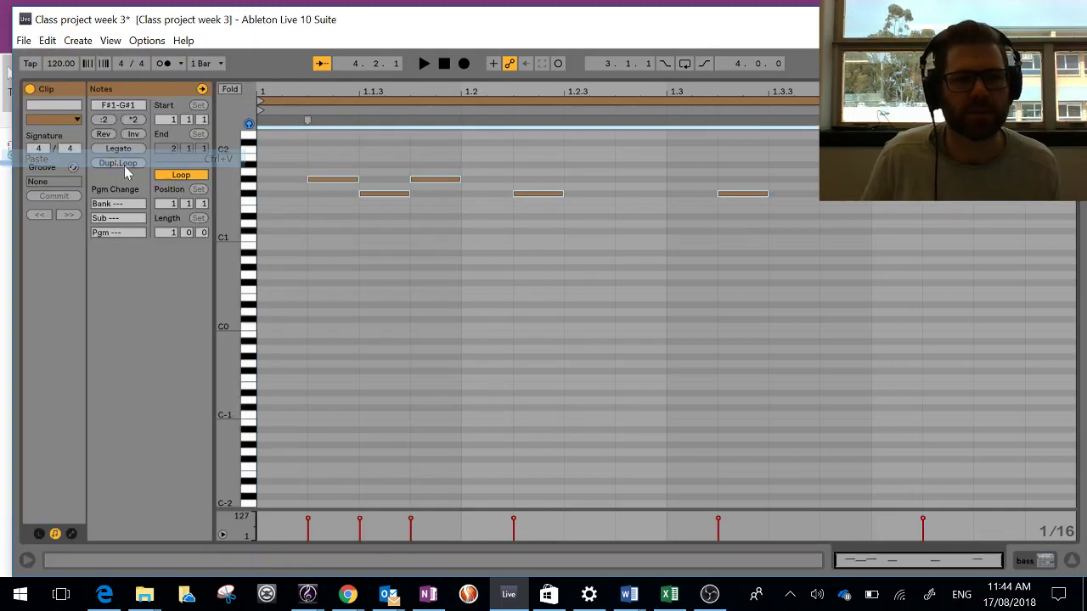
Step: Move all the G#1 notes in the bass clip down to F#1, onto the same pitch as the others
scroll(560, 288, up, 4)
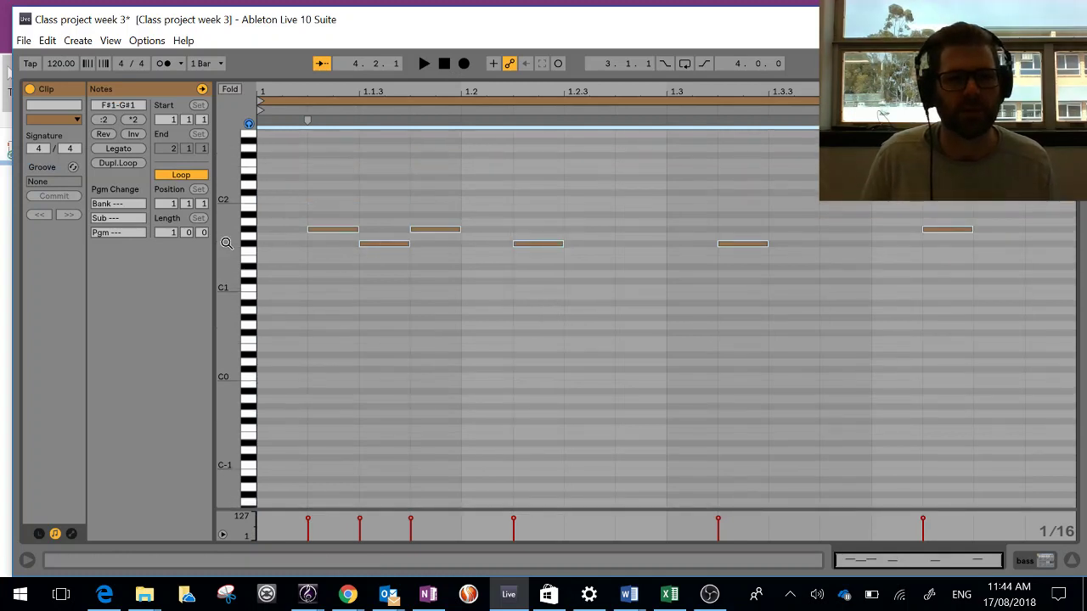
scroll(722, 294, up, 2)
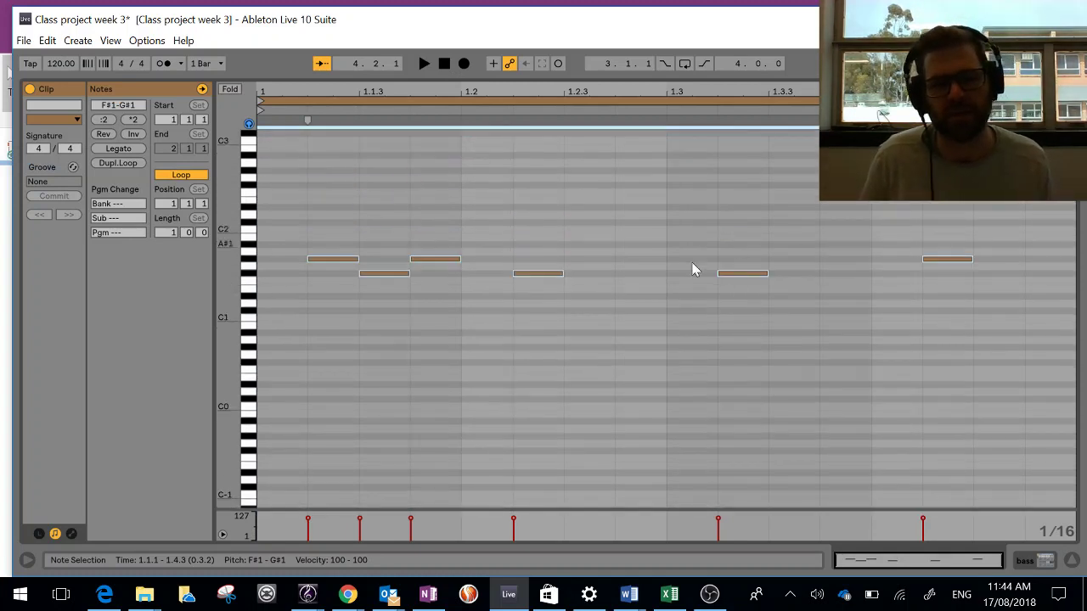
click(342, 259)
click(395, 273)
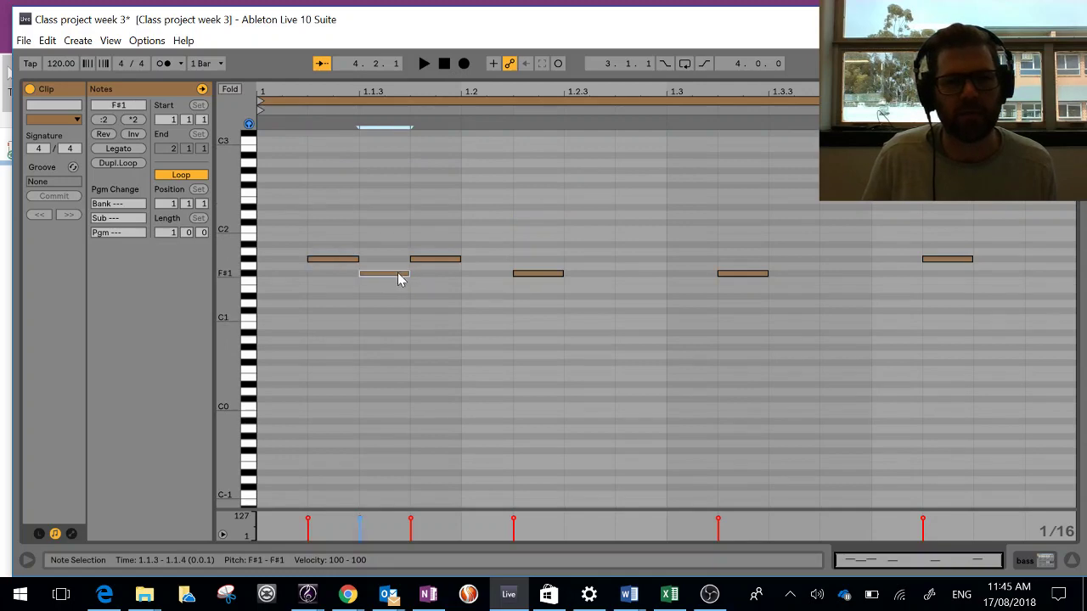
click(425, 260)
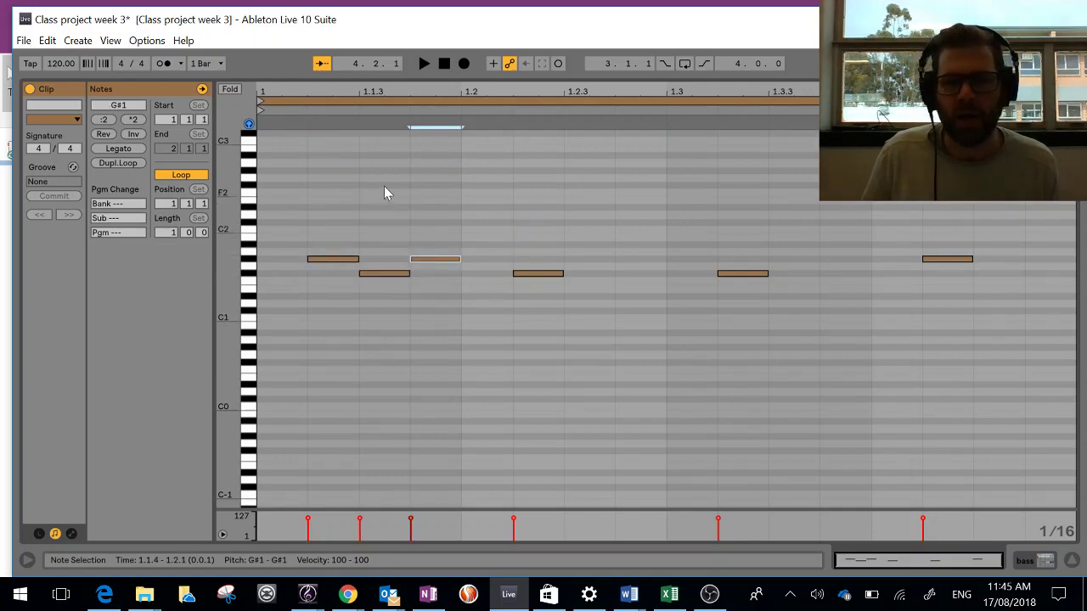
click(251, 263)
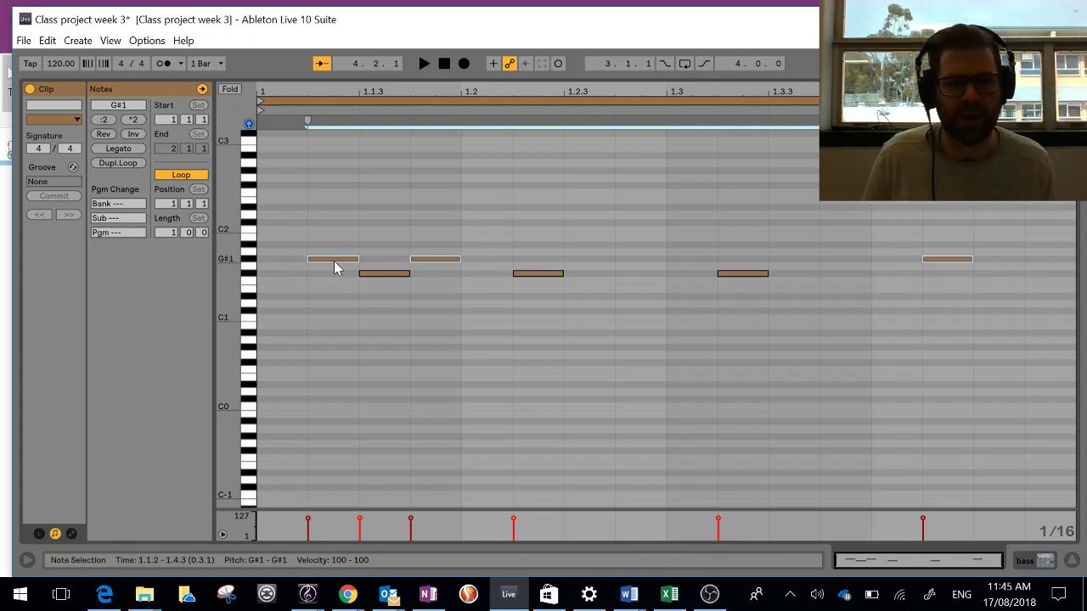
drag(335, 268, 337, 284)
click(378, 240)
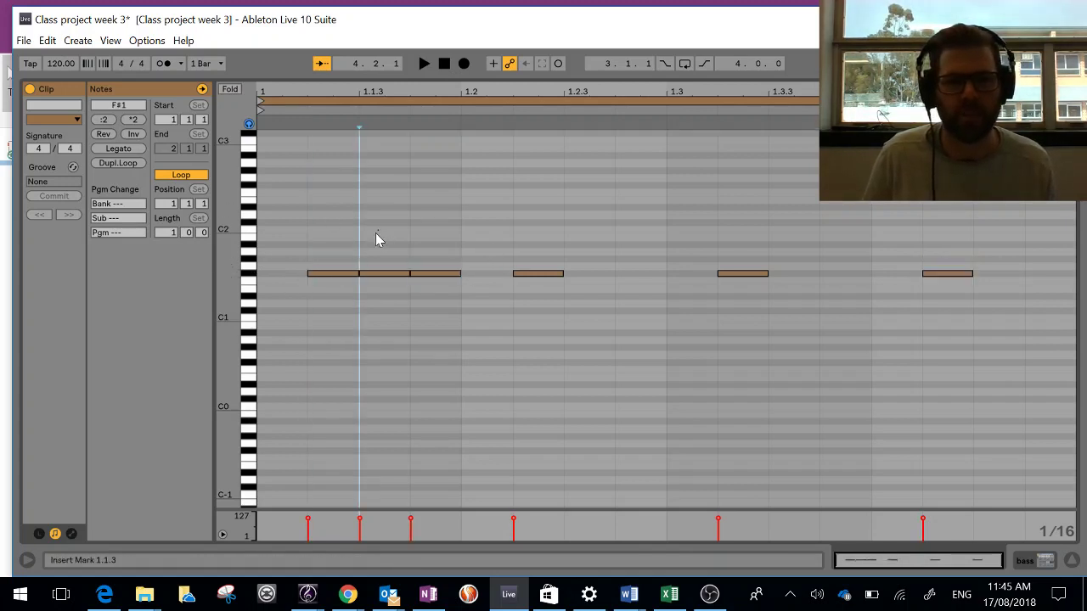
Step: Check the notes in the key of C in the OneNote table, and move all the bass notes in Ableton Live down to F1
click(250, 273)
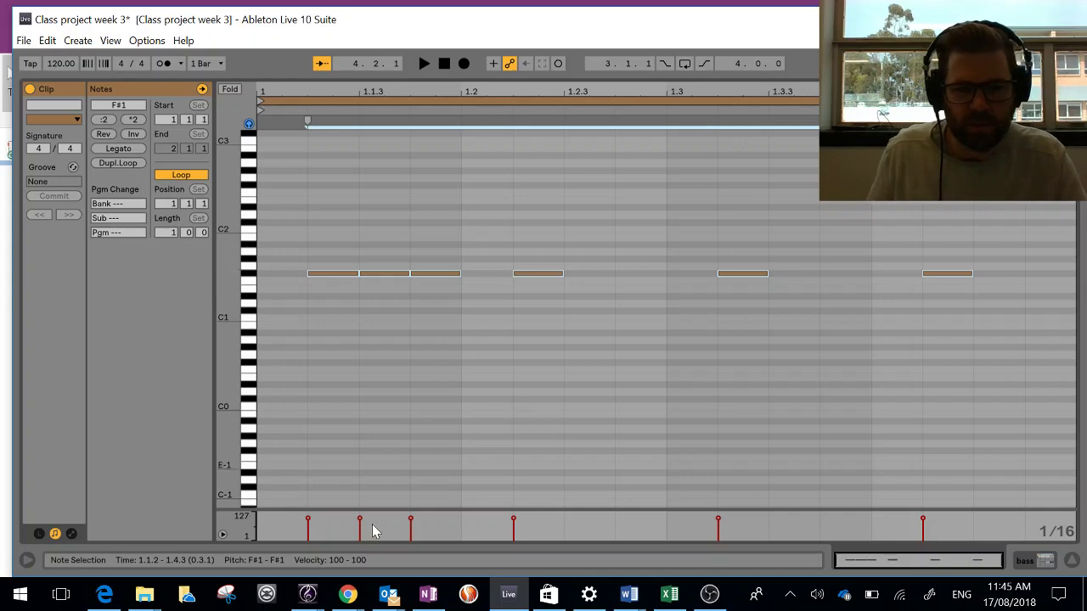
click(428, 595)
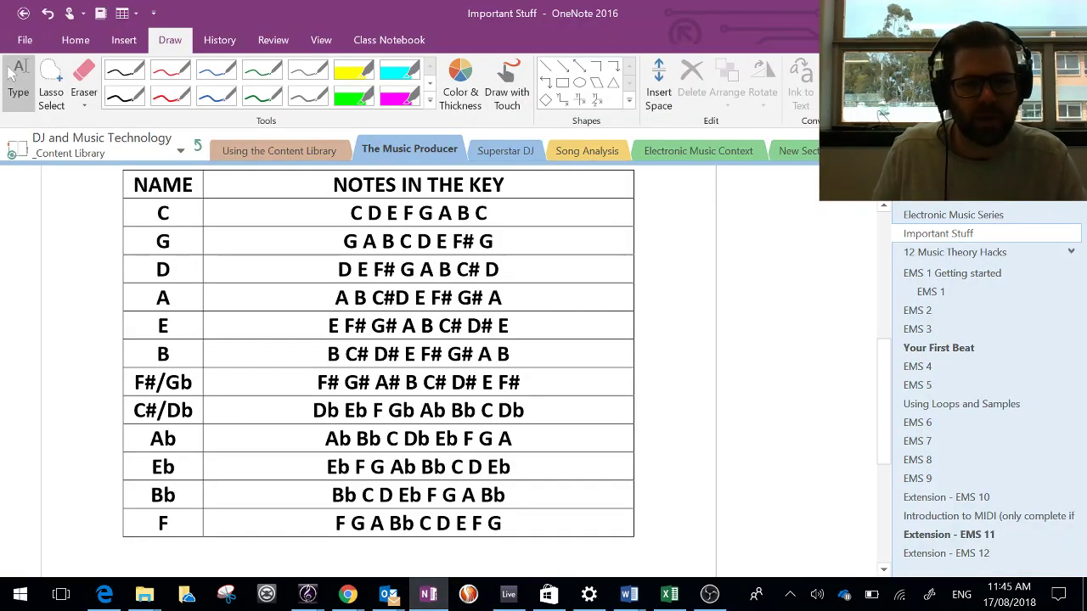
drag(148, 213, 555, 213)
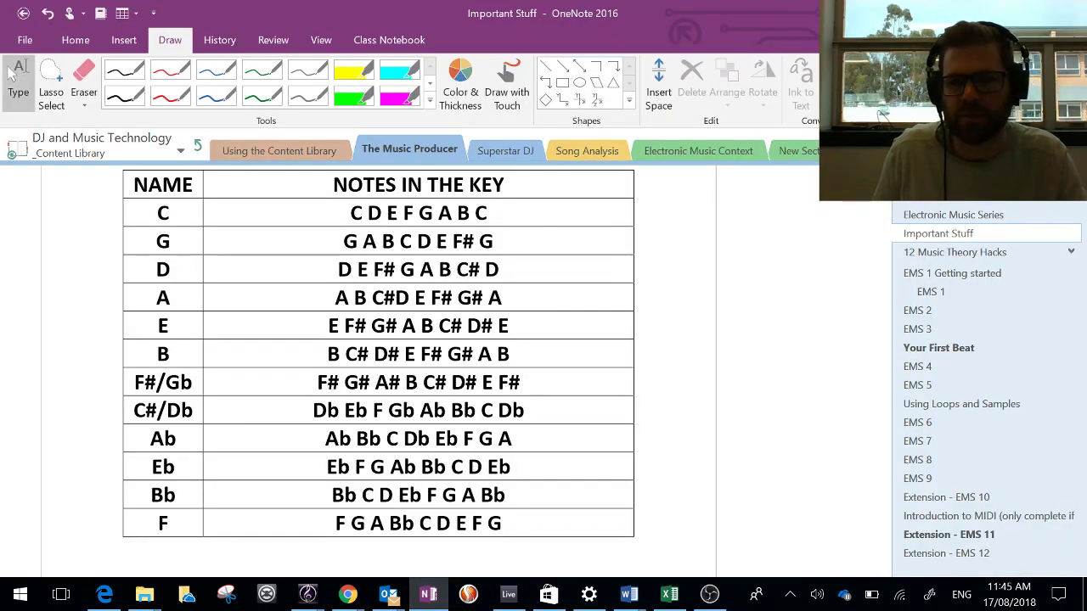
key(alt+Tab)
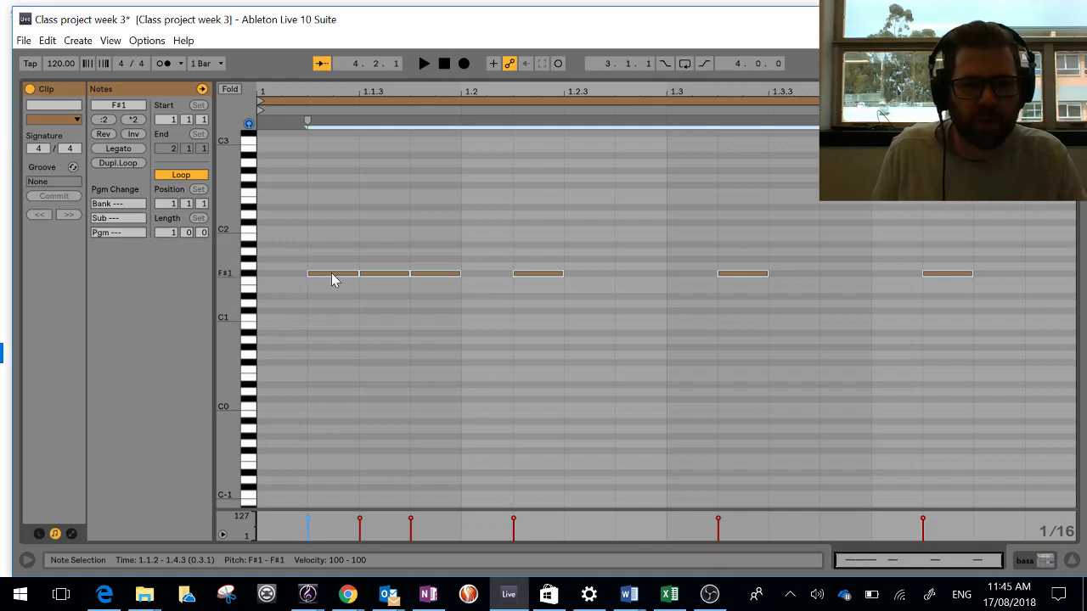
drag(332, 273, 334, 282)
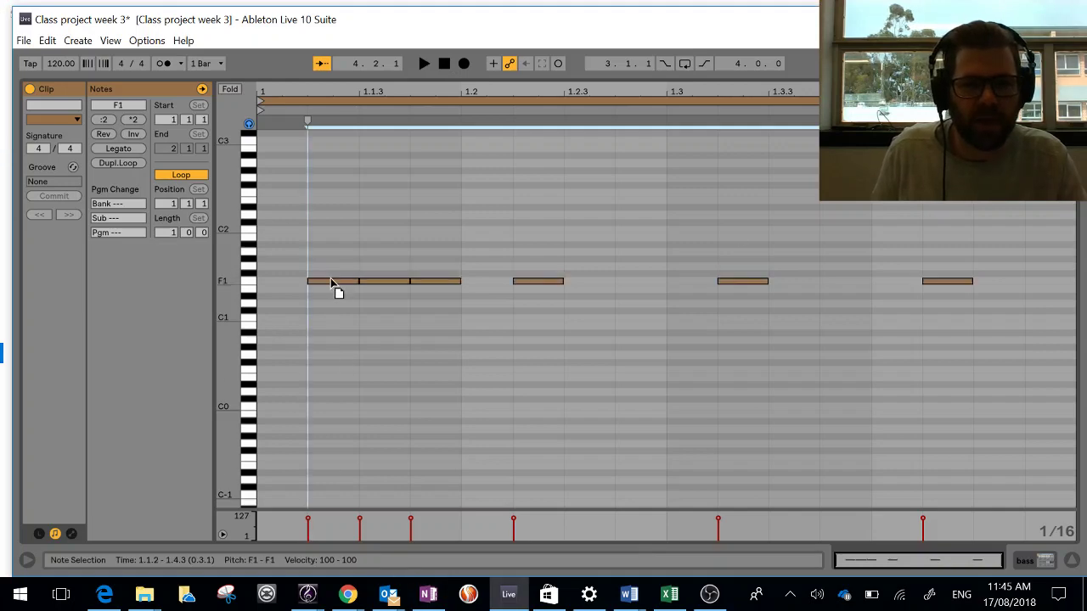
Step: Play the bass clip together with the drum pattern, and stop playback
click(444, 66)
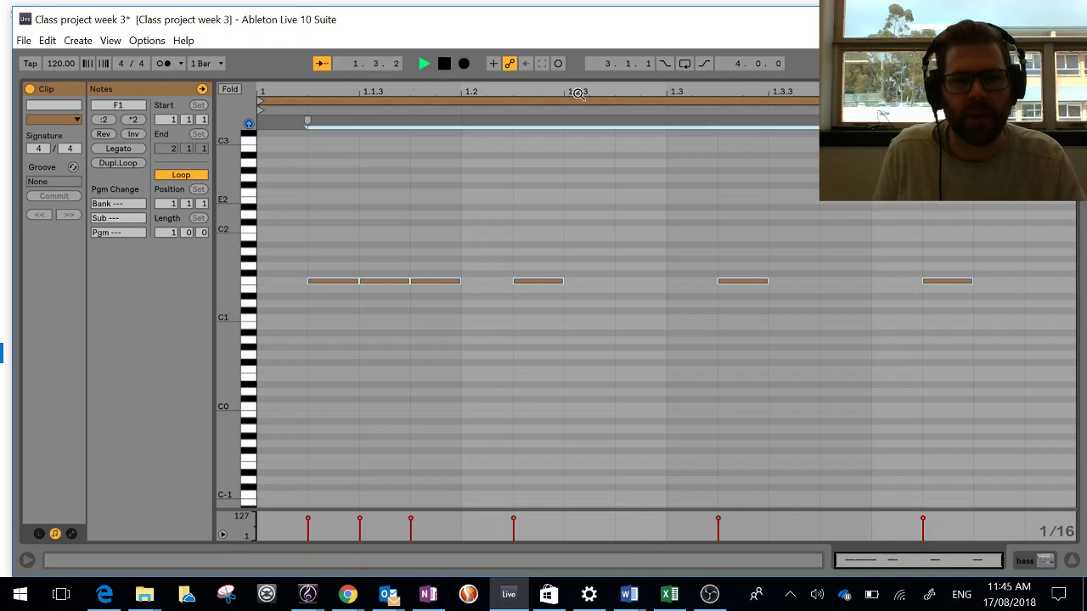
click(1039, 562)
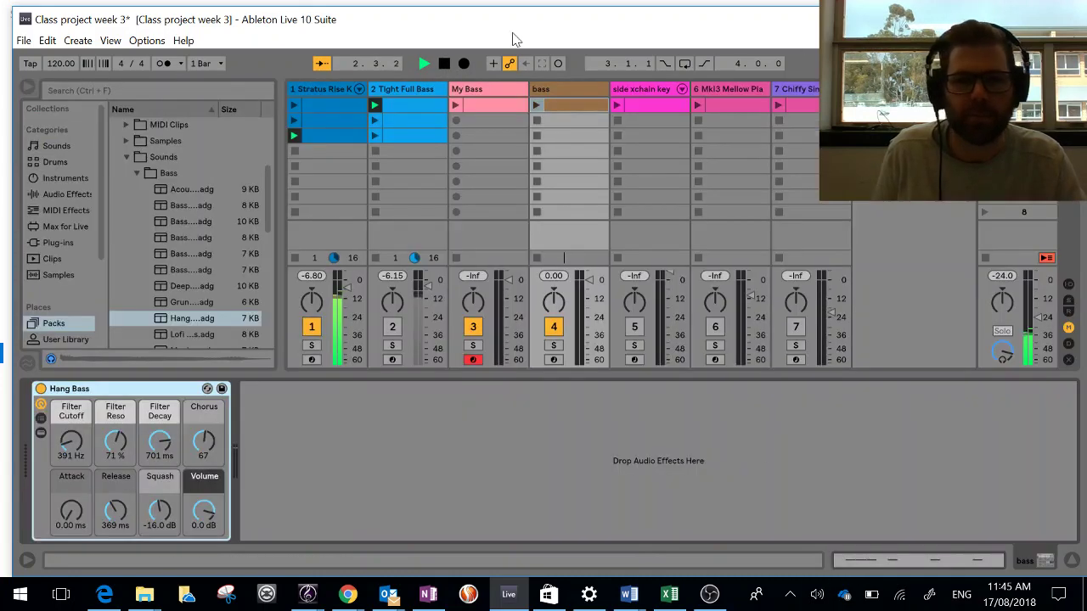
click(879, 550)
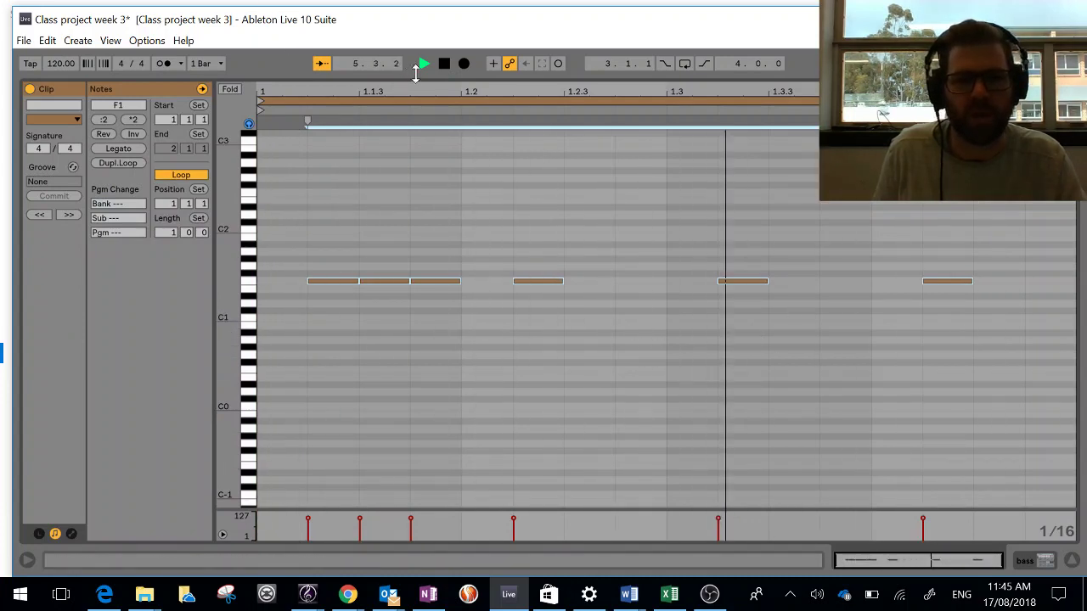
click(441, 69)
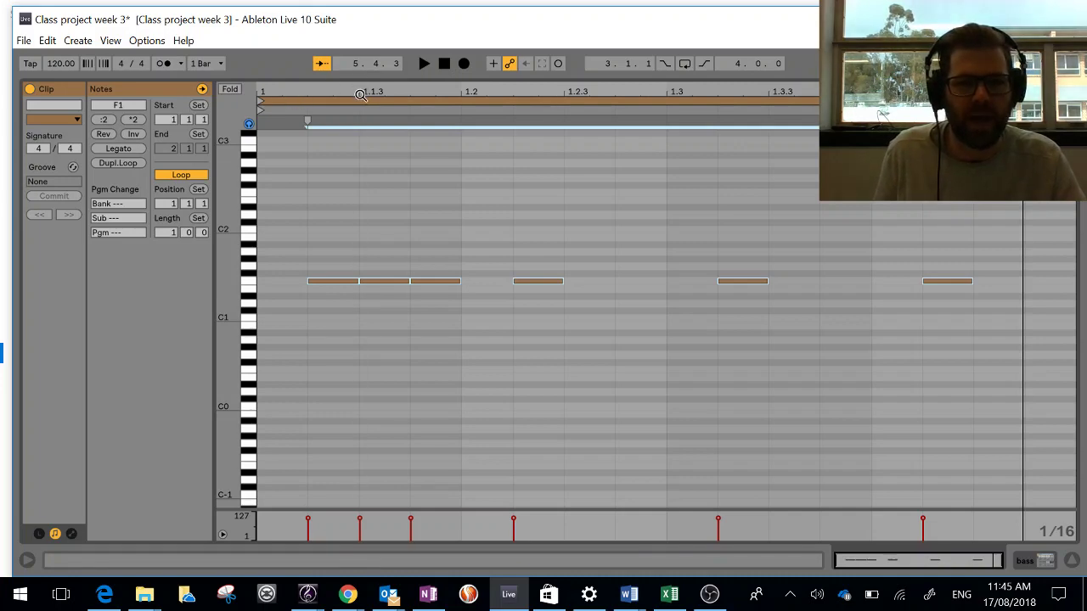
Step: Shift all the bass notes one sixteenth later so the first starts at 1.1.3, and play the clip back briefly
drag(331, 287, 387, 287)
click(691, 369)
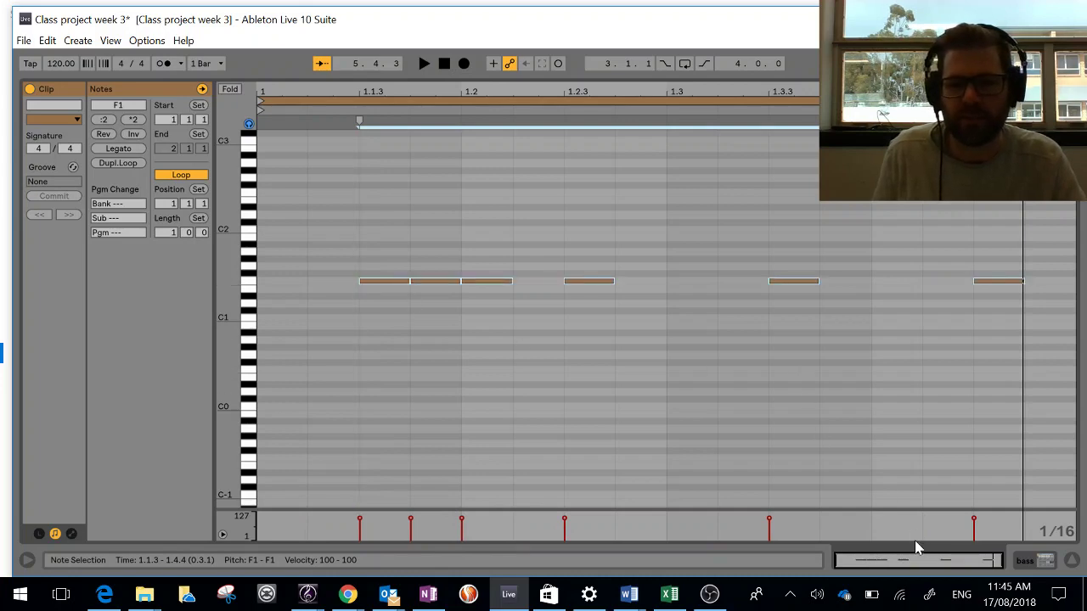
click(424, 63)
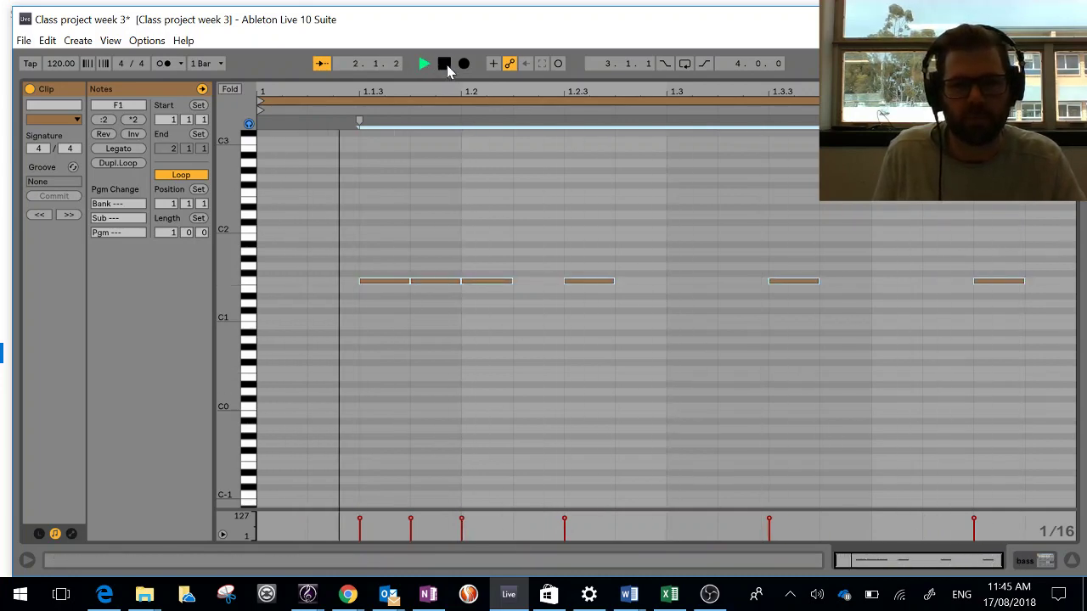
click(445, 65)
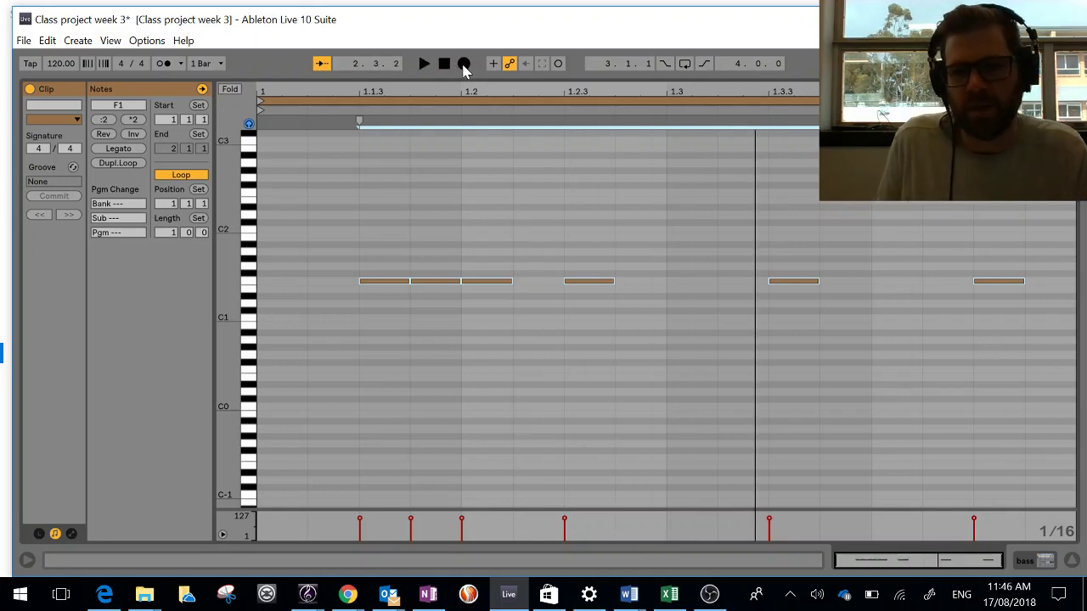
Step: Delete the F1 note at 1.2.1 from the bass clip, then play the pattern back and stop it
click(523, 310)
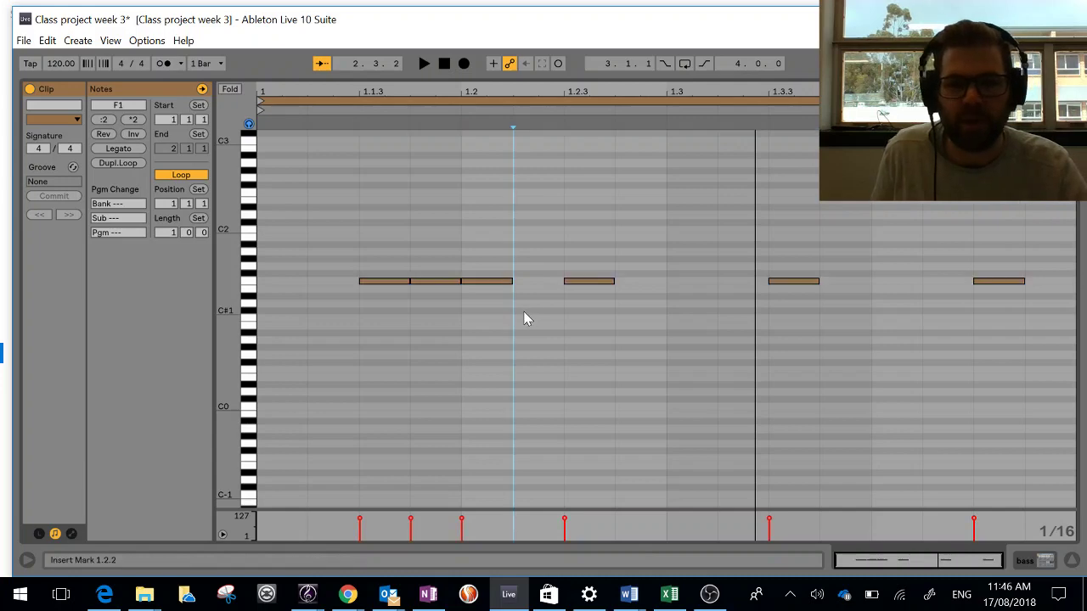
click(481, 284)
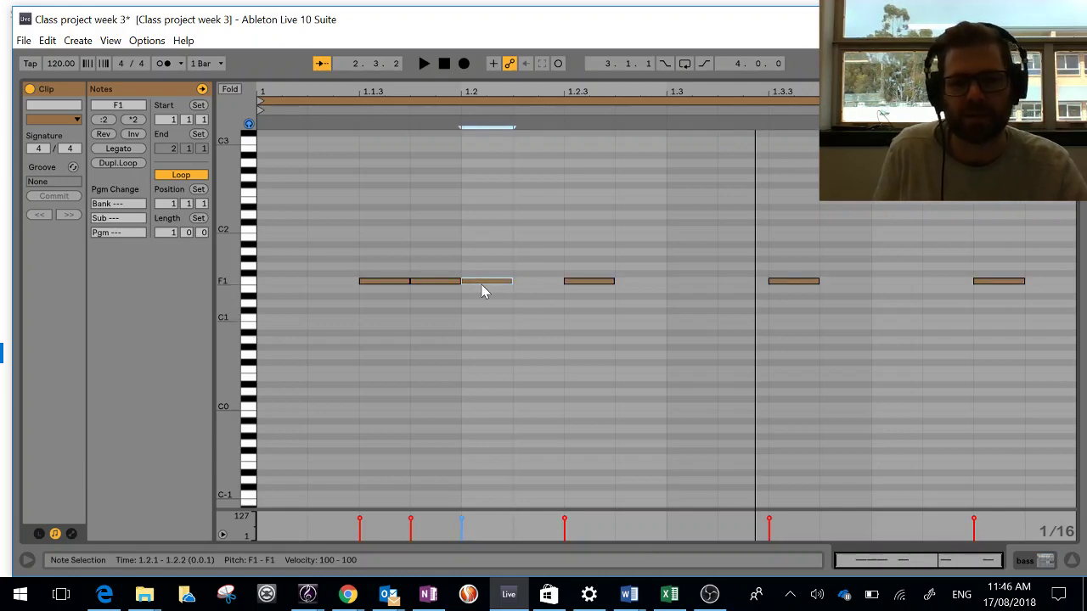
double_click(481, 284)
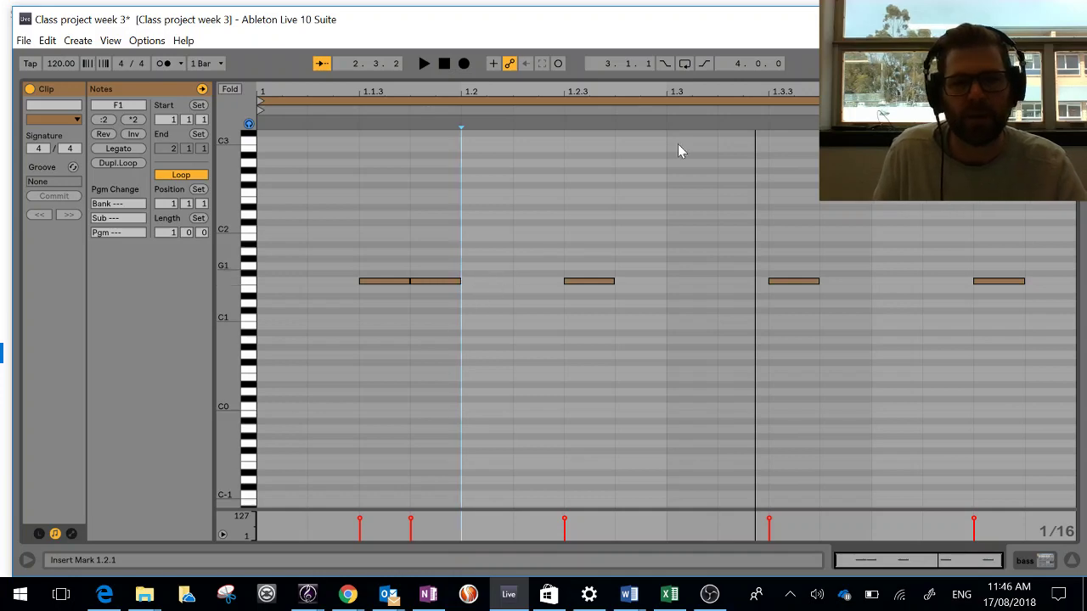
click(989, 562)
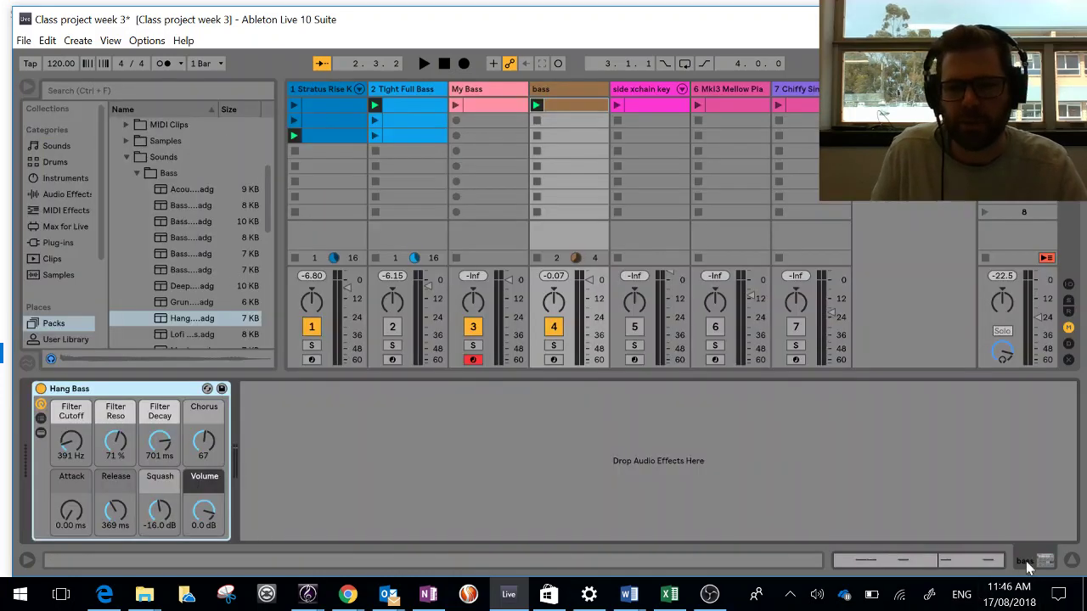
click(985, 563)
click(425, 66)
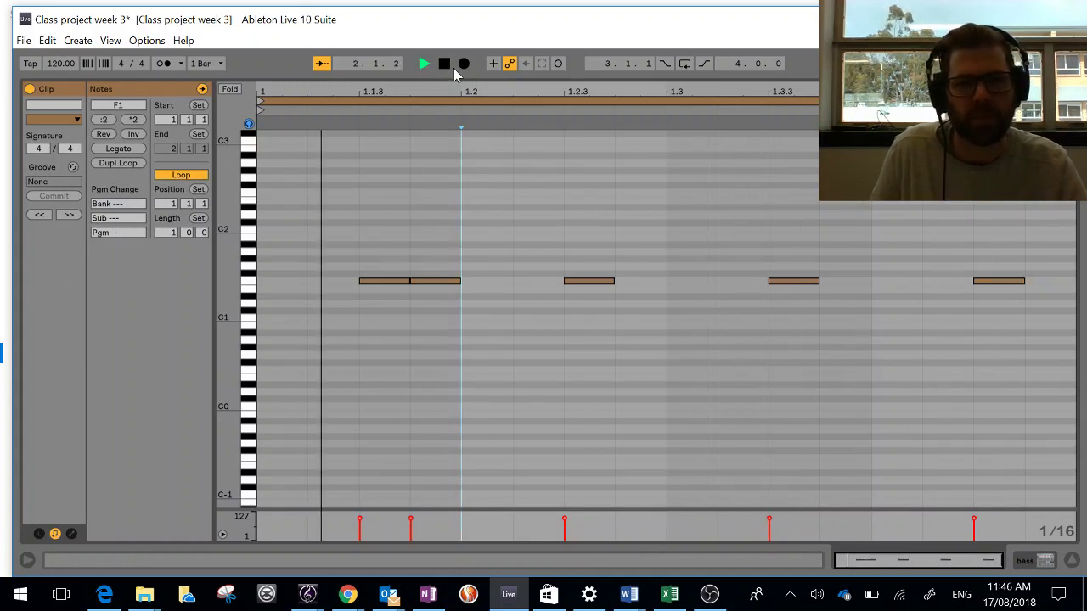
click(444, 65)
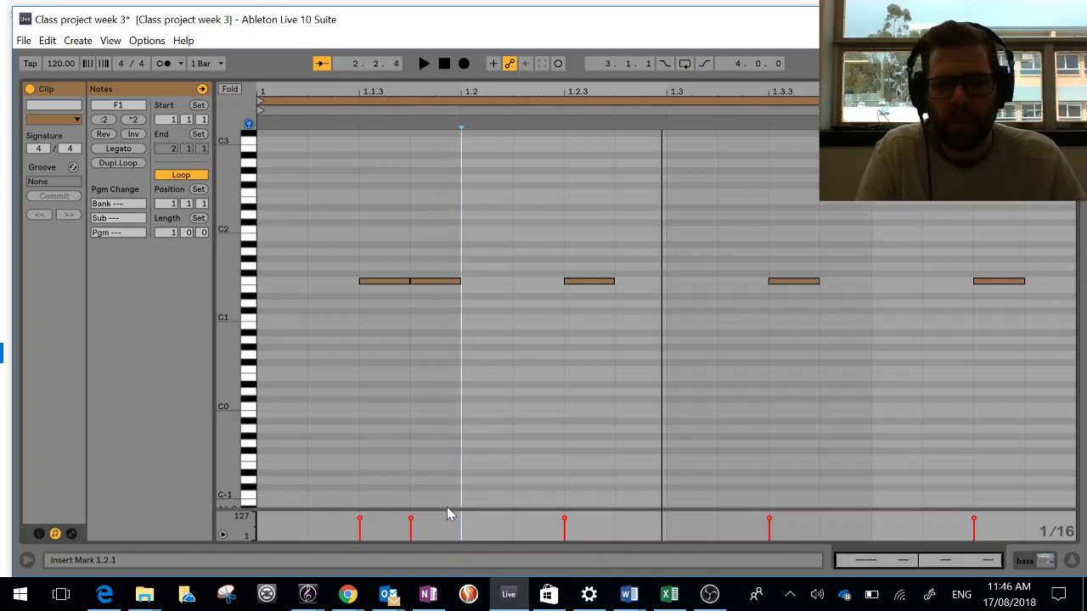
Step: Switch to OneNote and examine the notes listed for the key of C in the key table
click(430, 593)
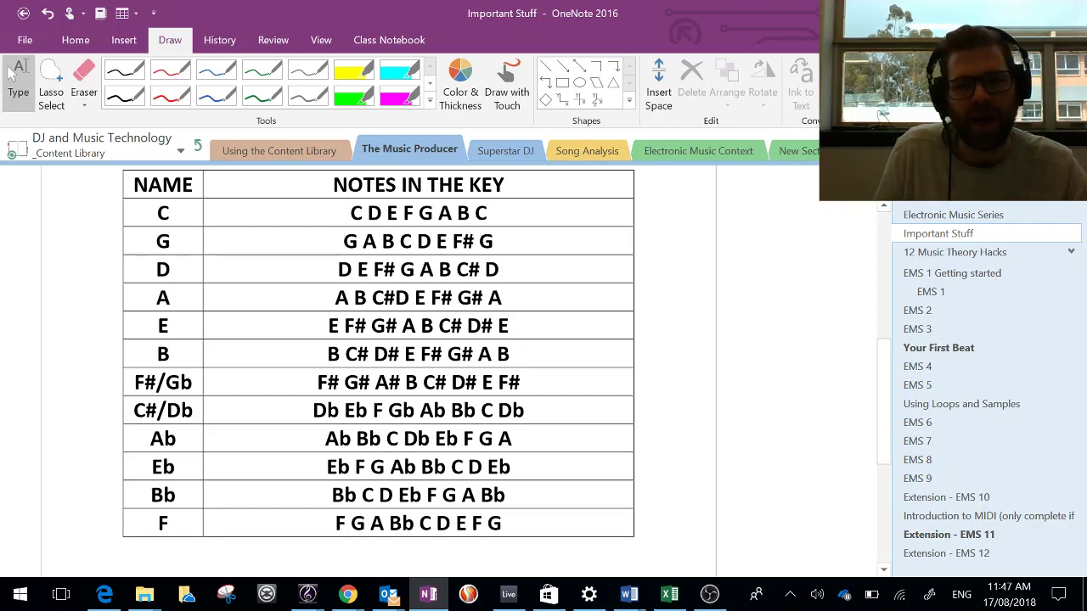
click(12, 75)
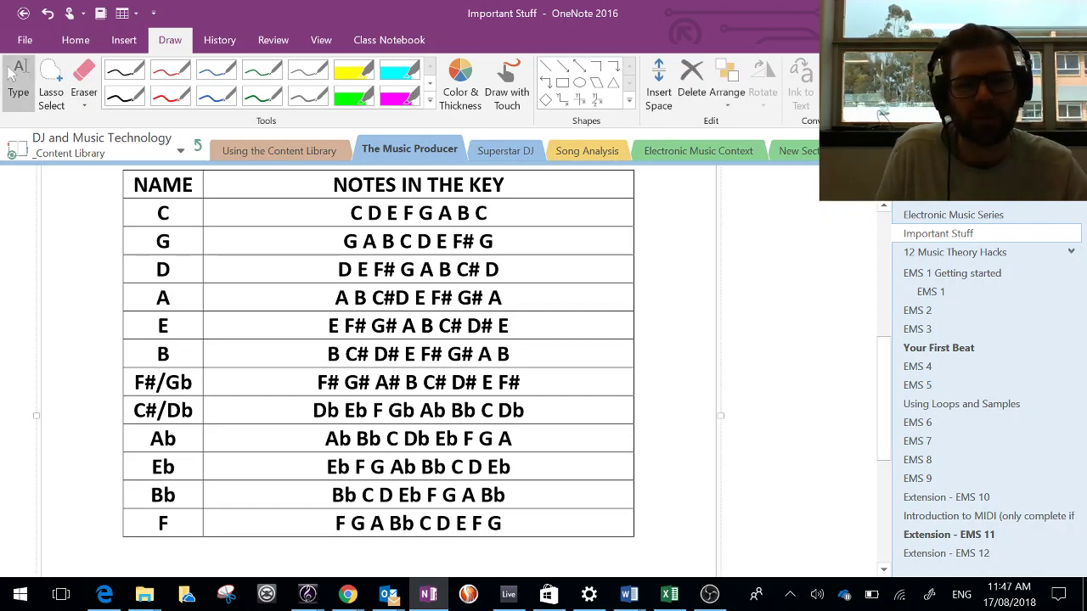
click(389, 214)
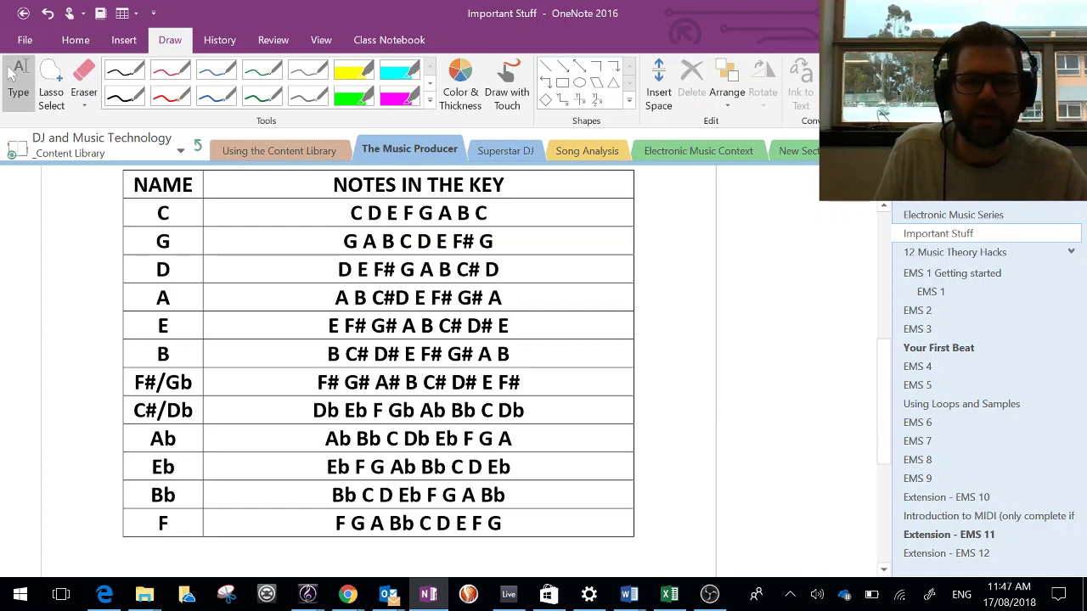
click(407, 219)
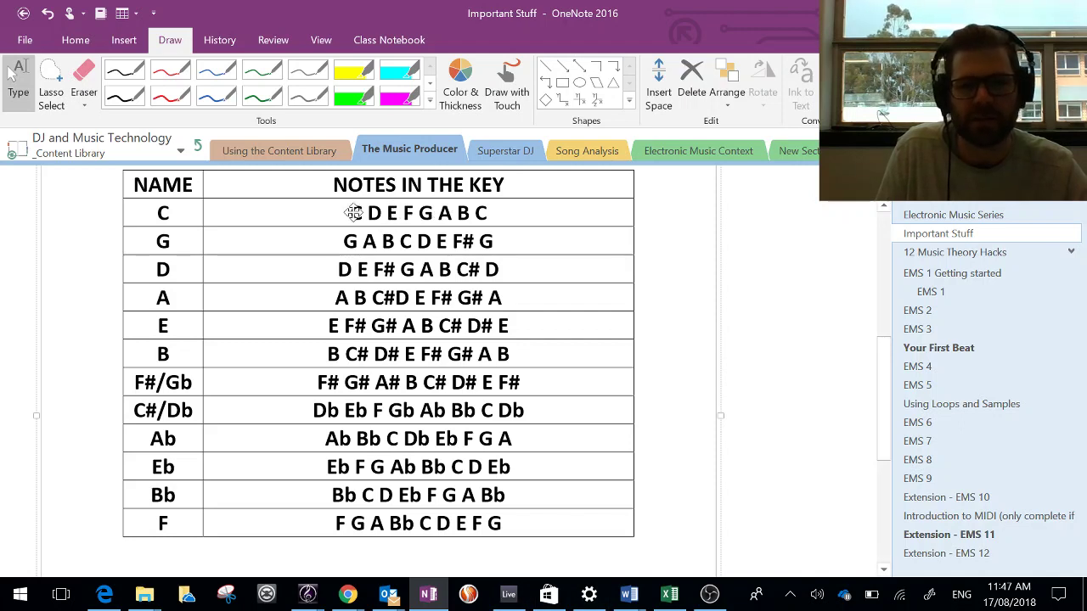
Step: Switch back to Ableton Live and set the bass clip's loop length to 4 bars
click(507, 594)
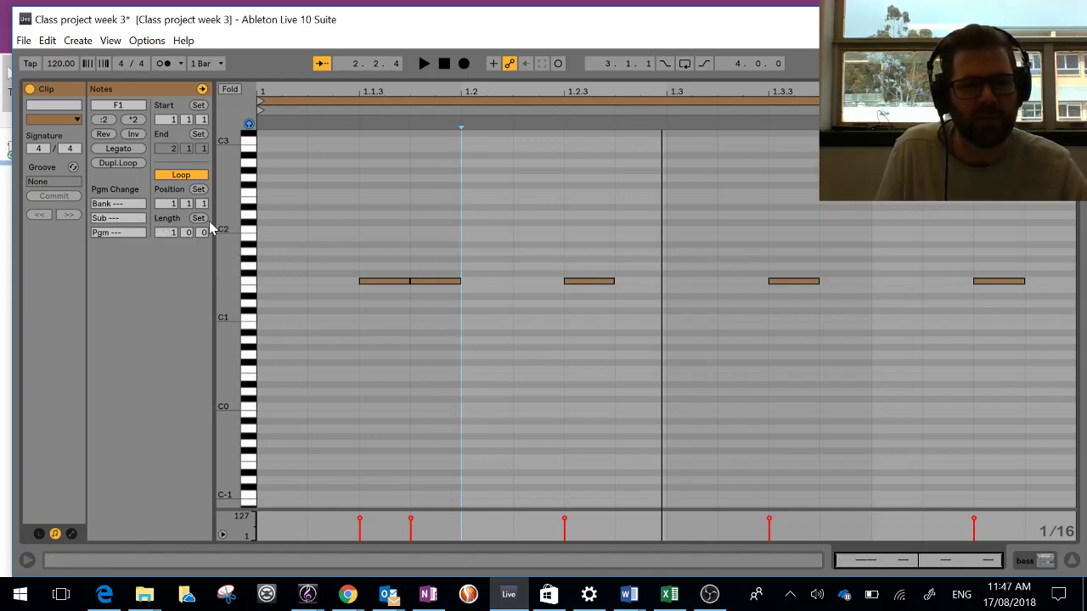
click(173, 232)
drag(174, 233, 173, 212)
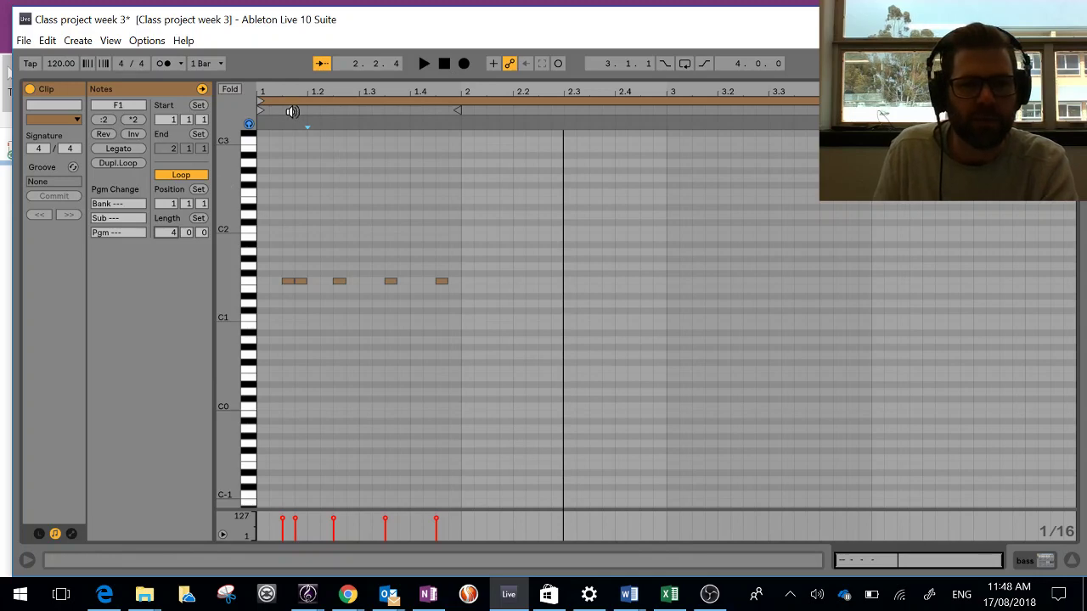
Step: Copy all the F1 notes of bar 1 into bars 2, 3 and 4 of the bass clip
drag(283, 91, 214, 95)
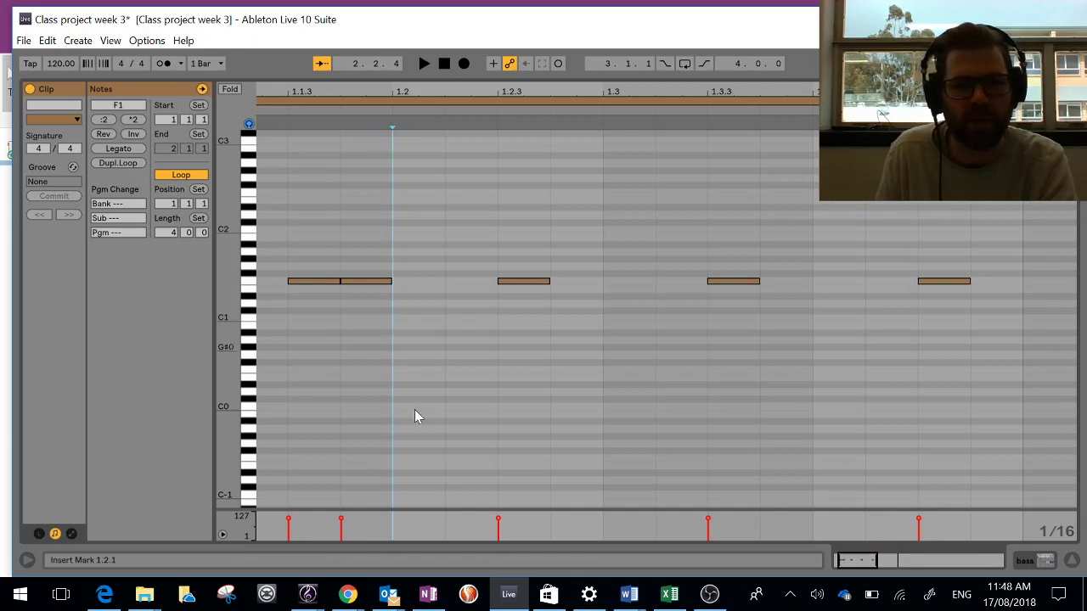
scroll(309, 212, left, 3)
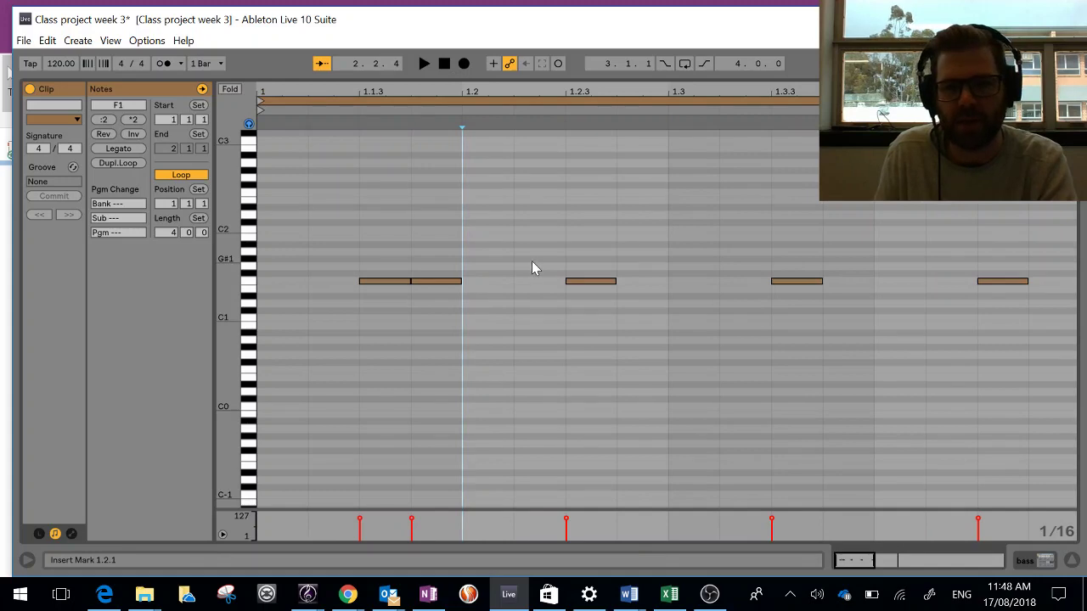
scroll(601, 255, right, 3)
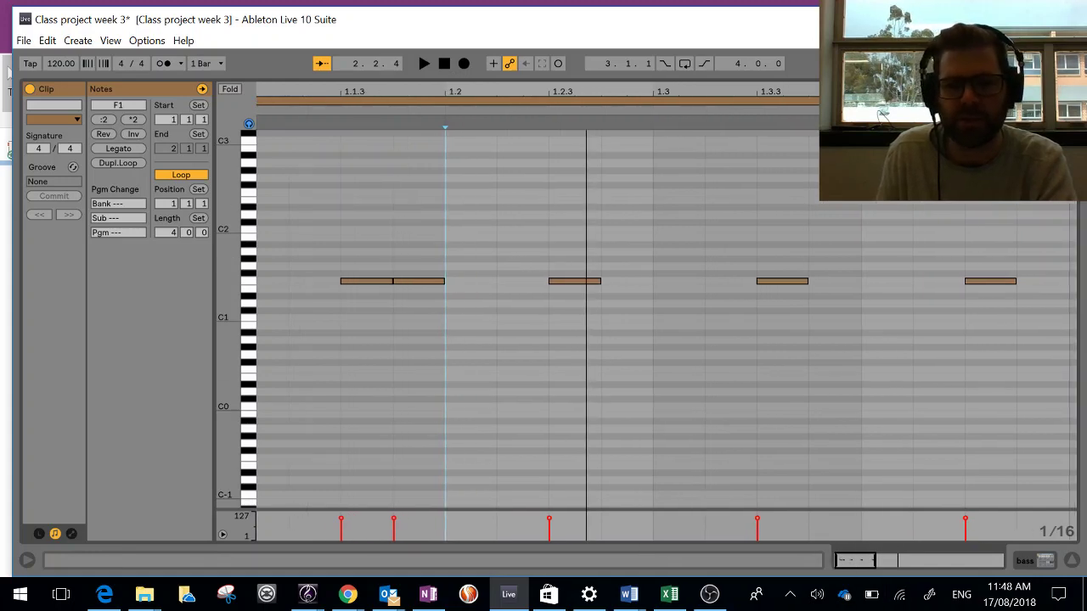
scroll(594, 297, left, 4)
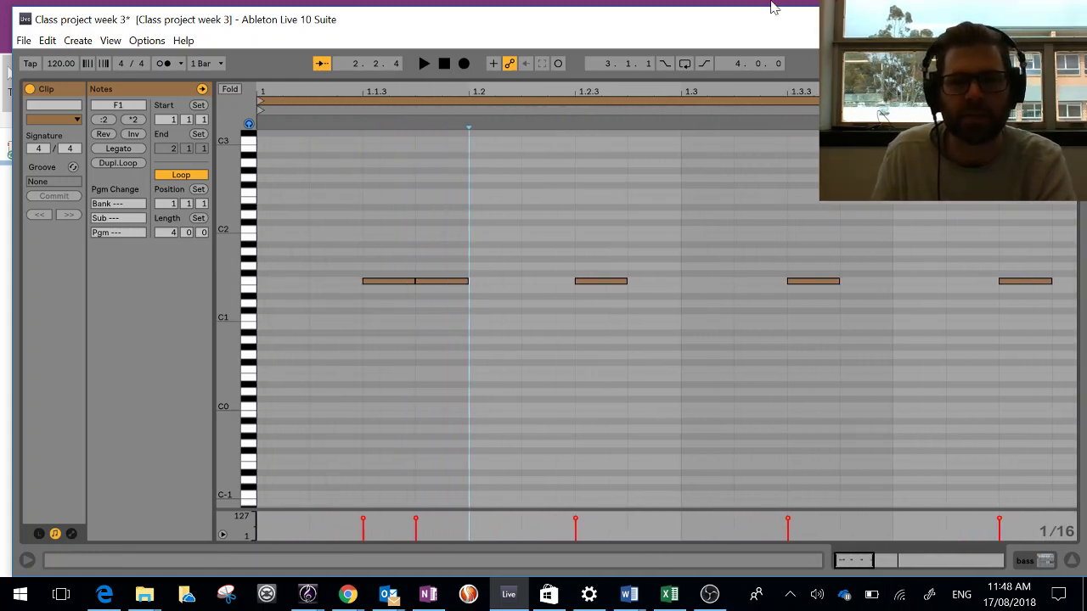
drag(590, 89, 590, 64)
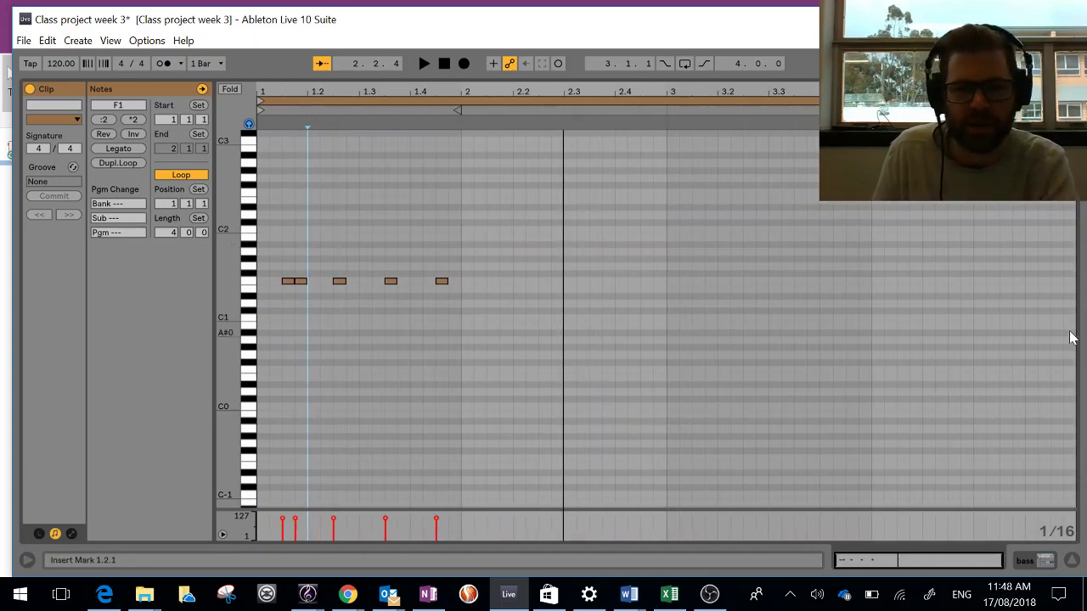
click(248, 284)
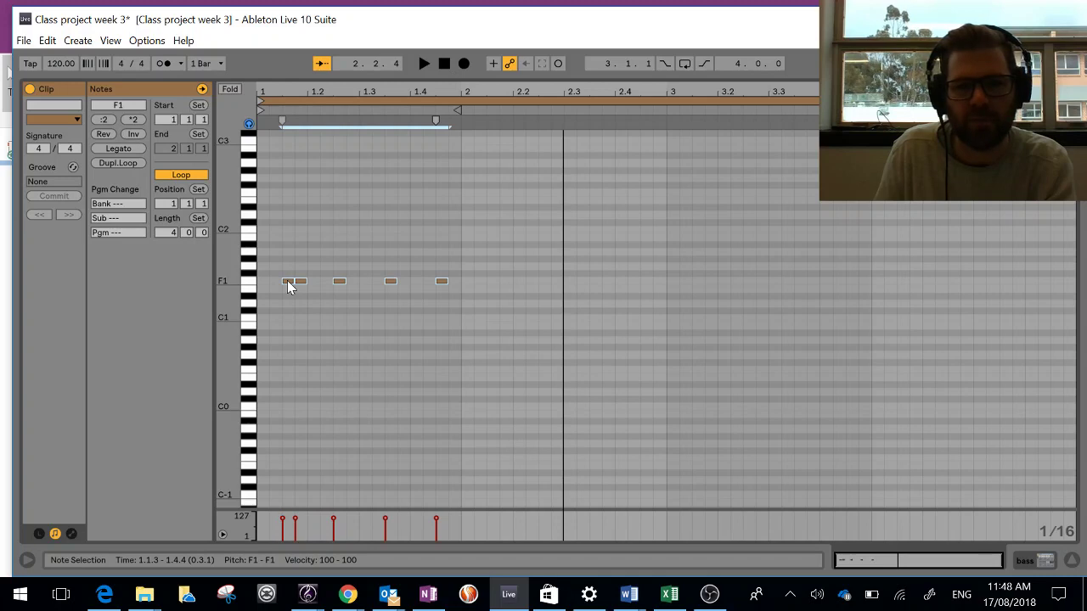
drag(288, 287, 908, 287)
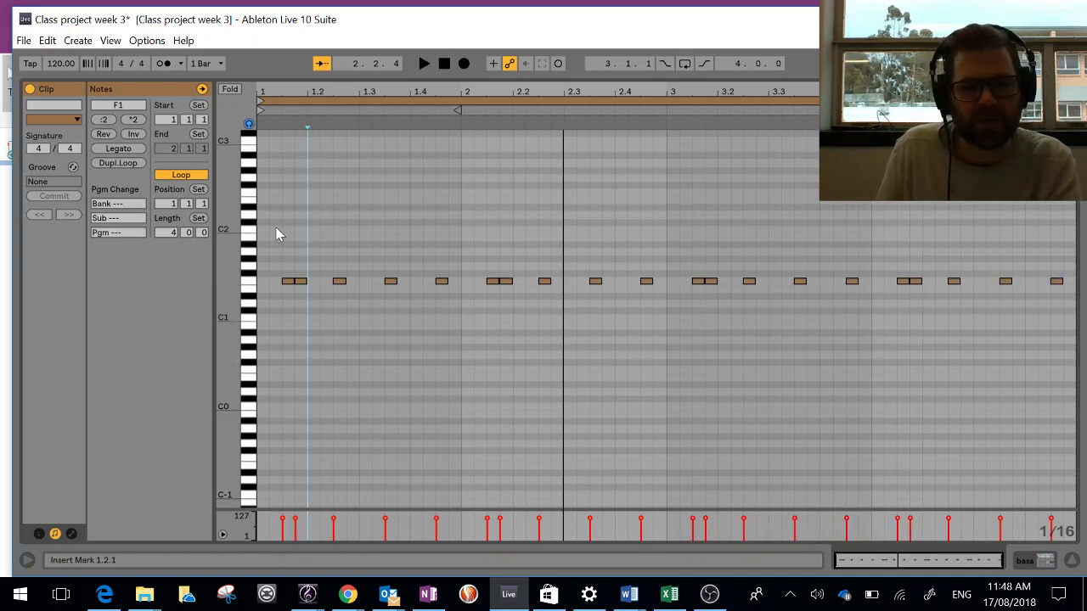
Step: Transpose the bar 1 notes down to A0 and the bar 2 notes down to E1
drag(276, 228, 459, 317)
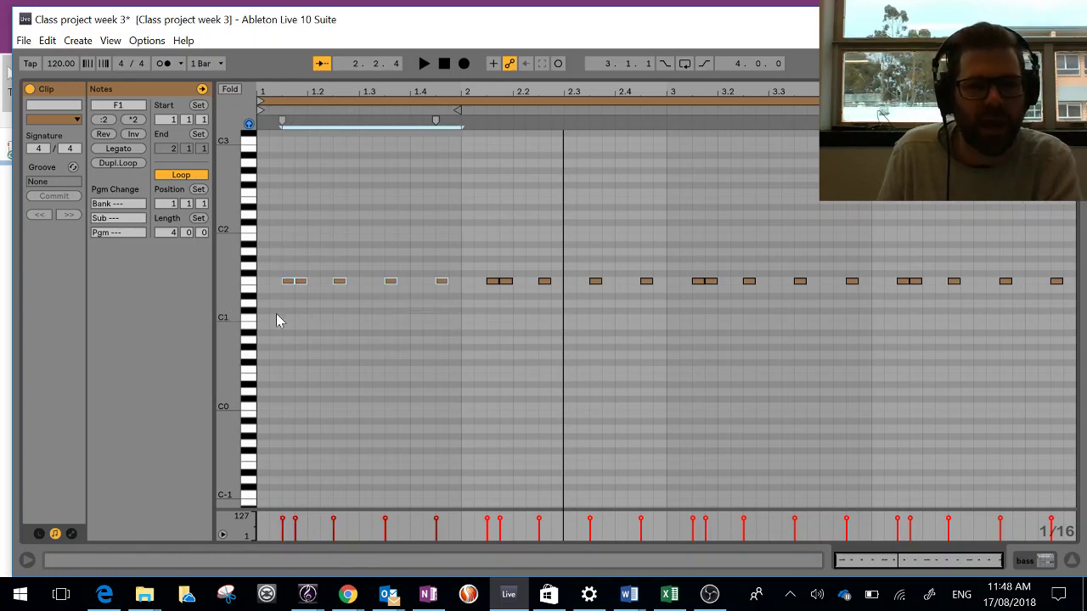
drag(289, 289, 291, 342)
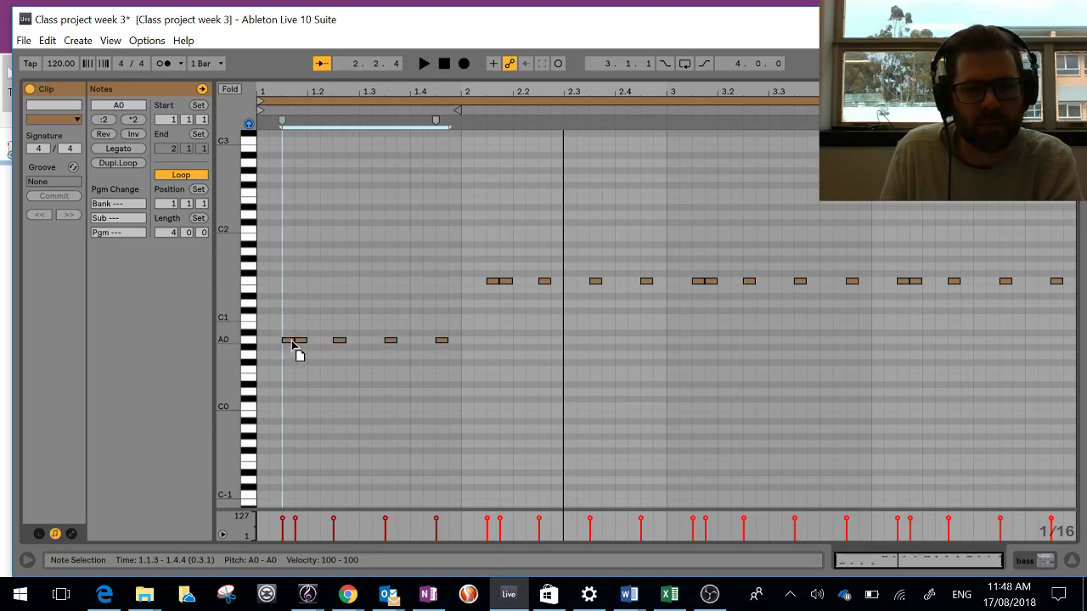
click(294, 324)
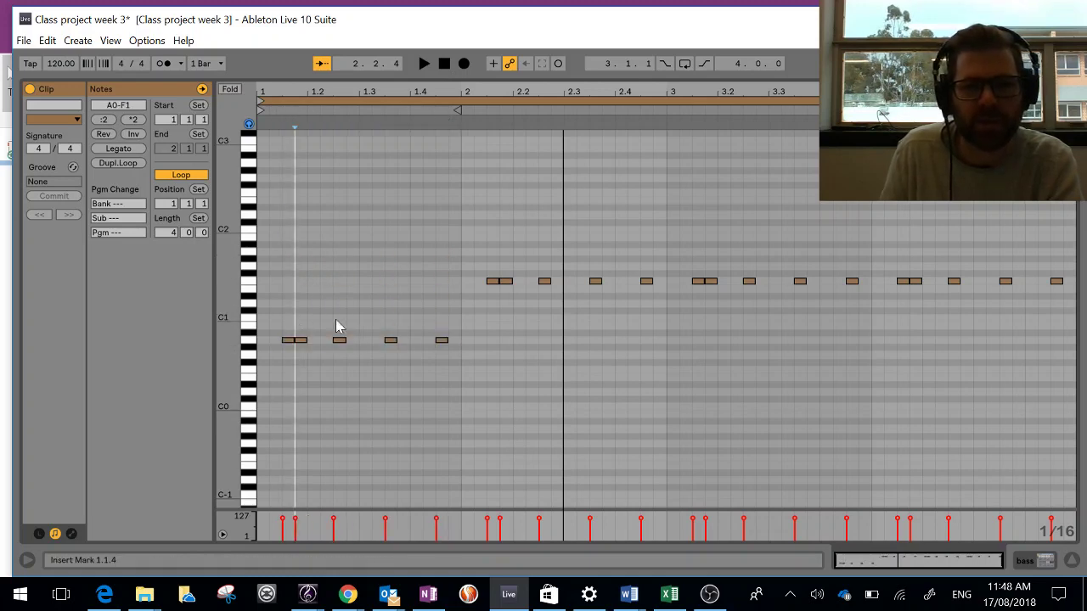
drag(478, 223, 651, 321)
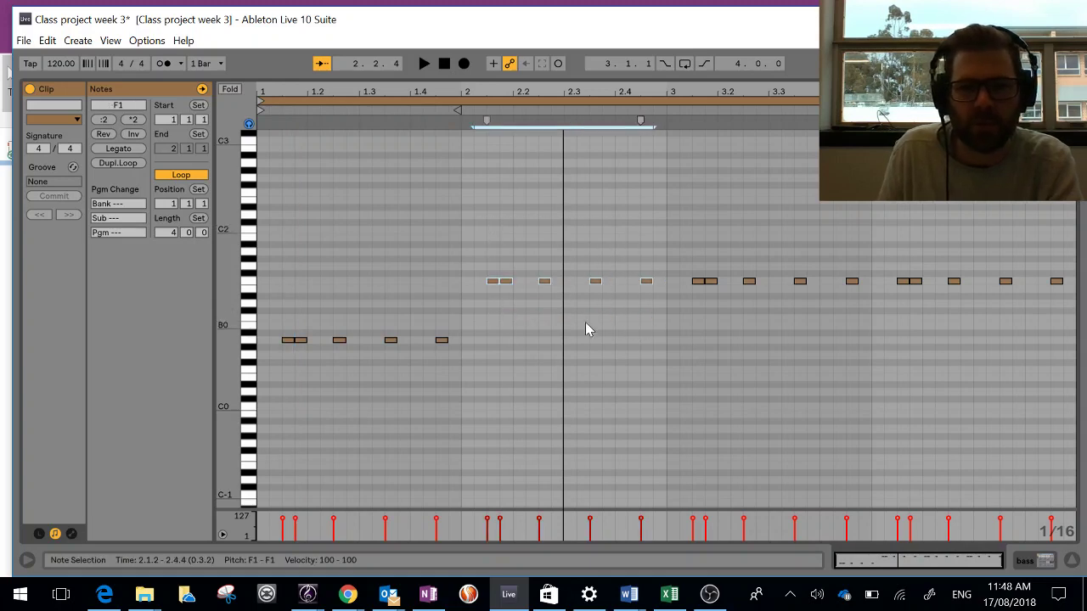
drag(491, 285, 495, 294)
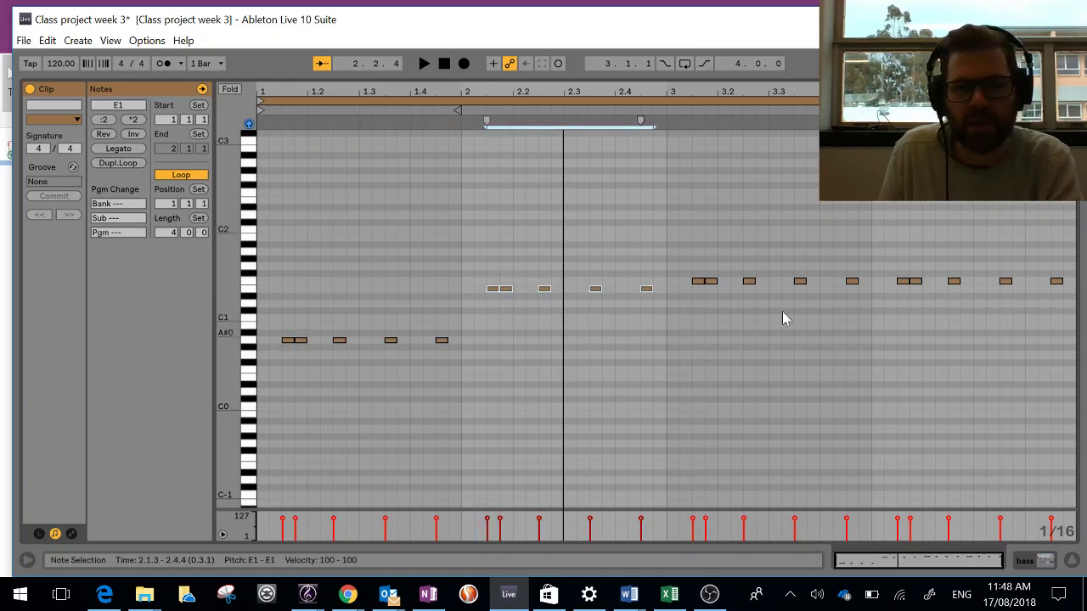
Step: Transpose the bar 4 notes down to C0, then play the bass line and stop it
drag(683, 245, 866, 315)
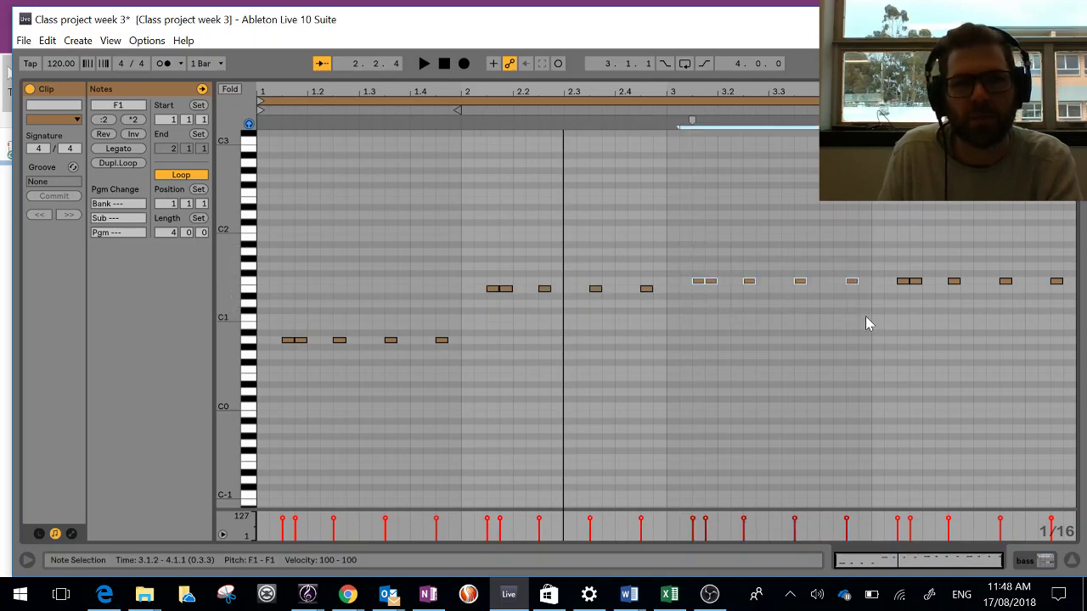
drag(902, 236, 1071, 323)
drag(905, 283, 905, 413)
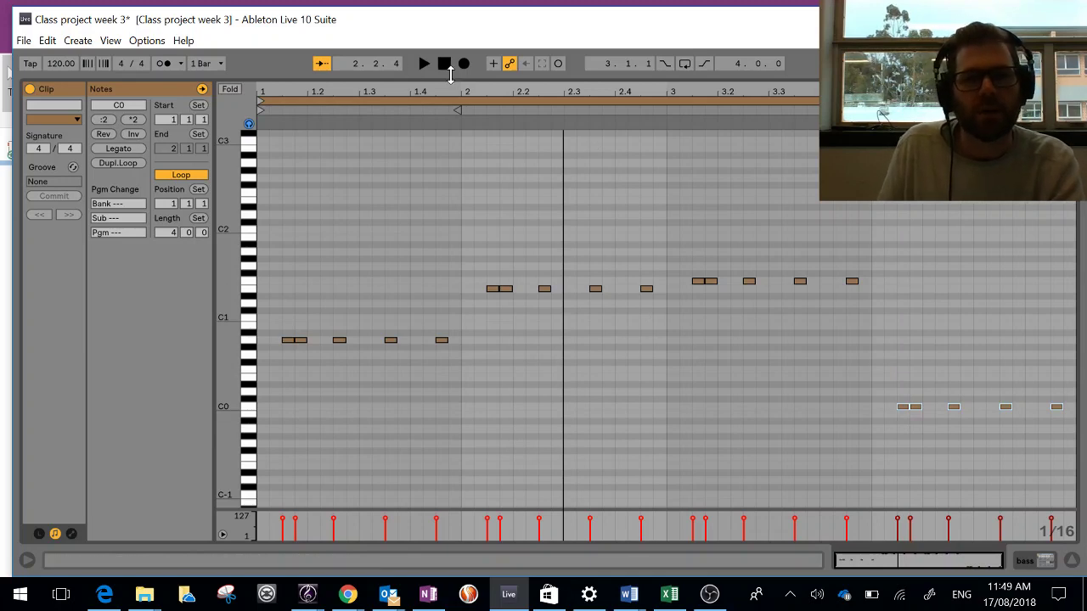
click(423, 65)
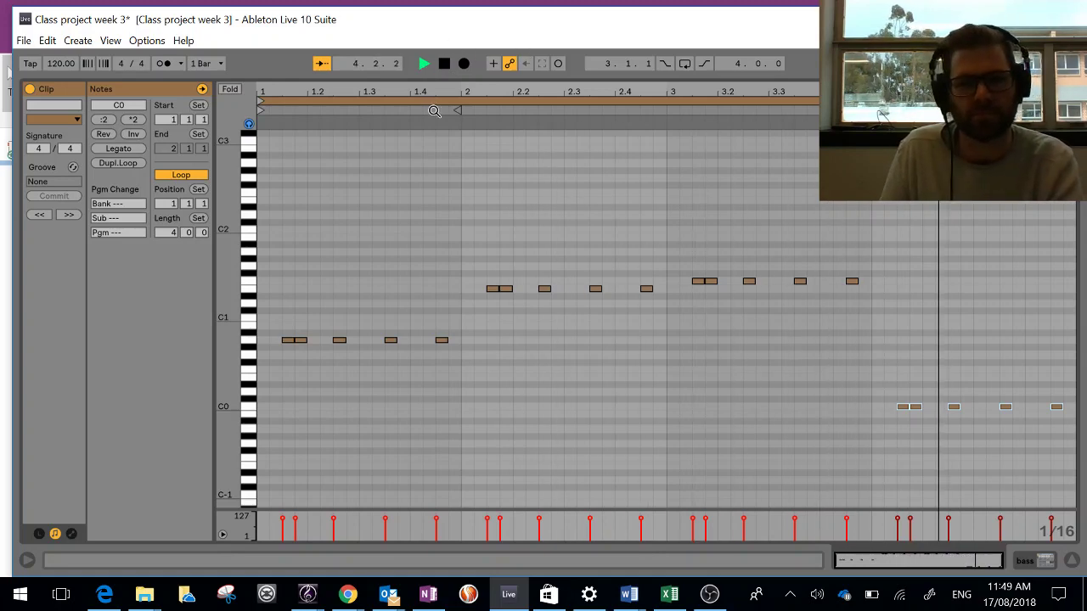
click(444, 64)
Step: Transpose the bar 4 notes to C1, then play the four-bar bass line and stop it
click(903, 408)
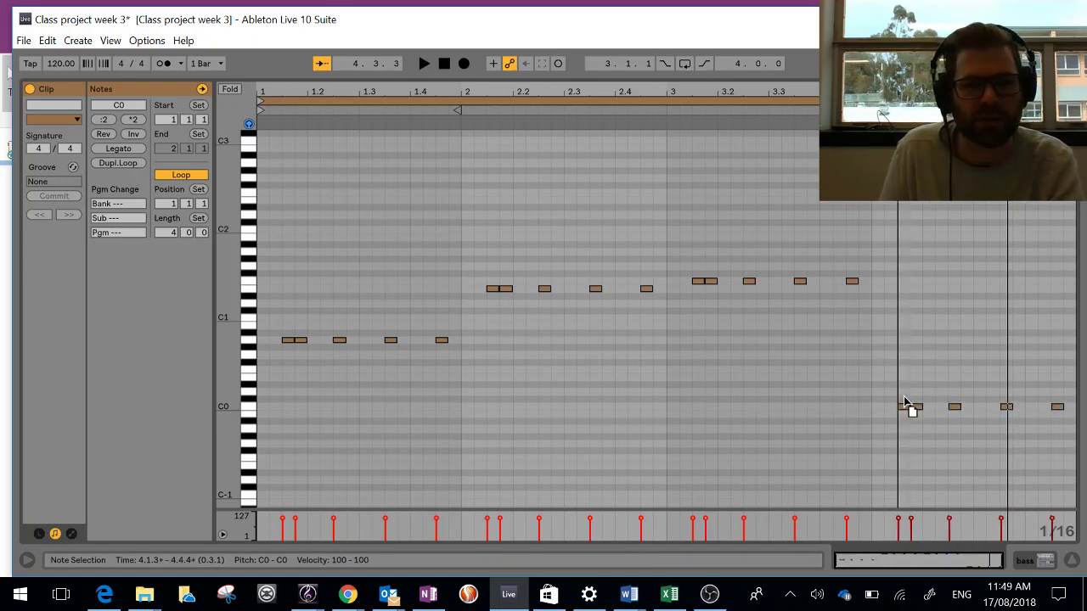
drag(905, 409, 903, 319)
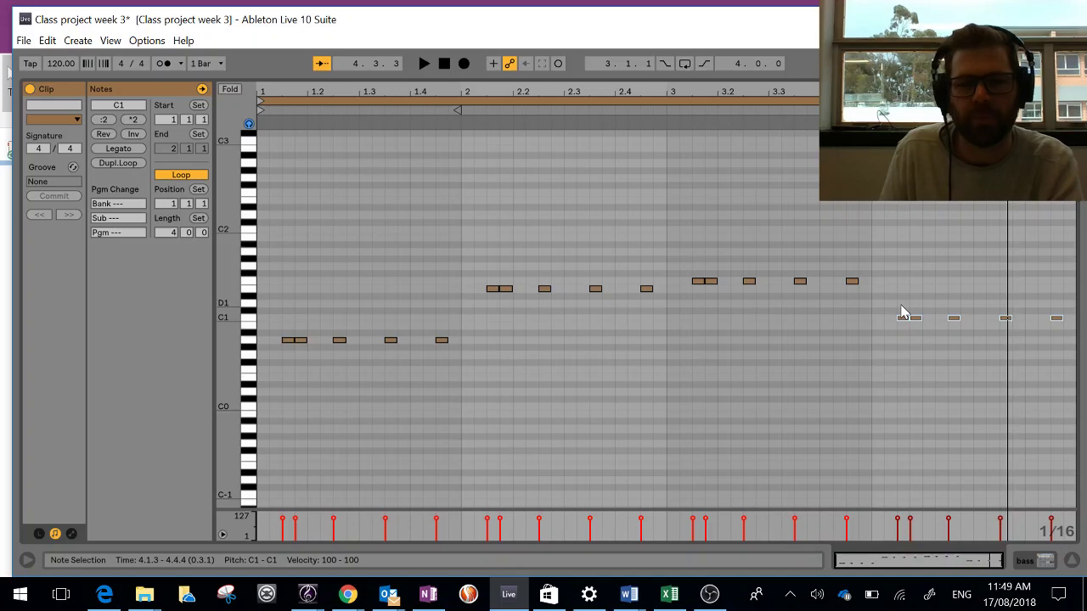
click(423, 65)
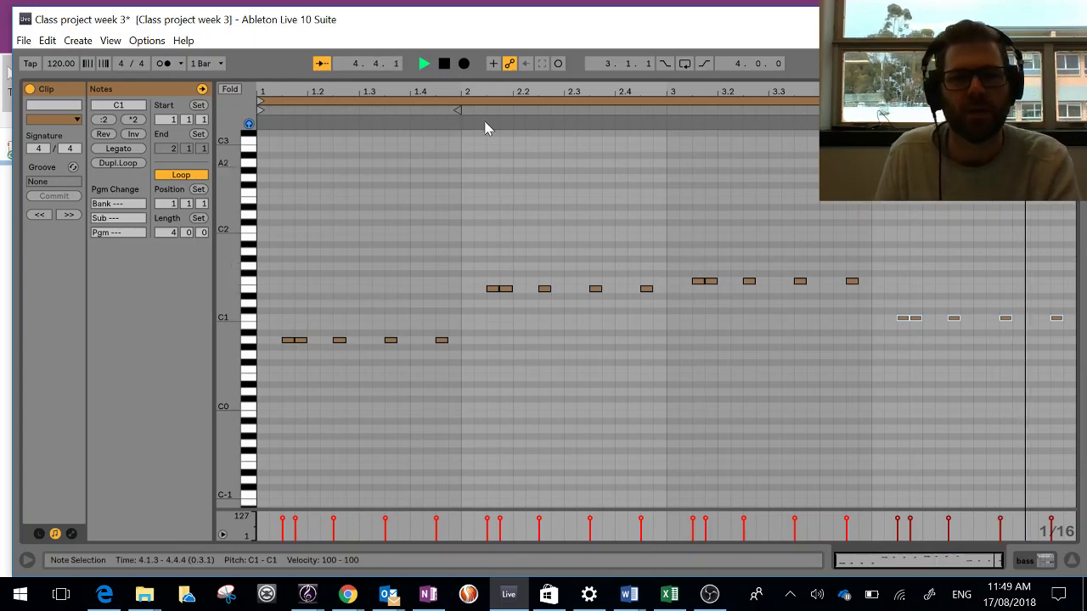
click(444, 64)
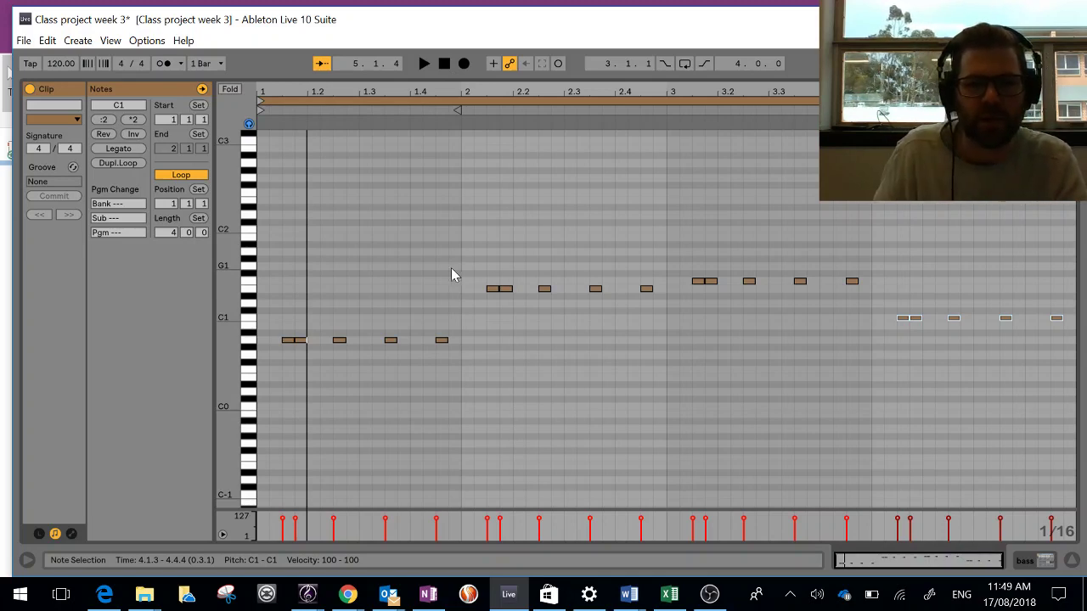
Step: Audition the first notes of bars 3, 1 and 2 to compare their pitches
click(697, 281)
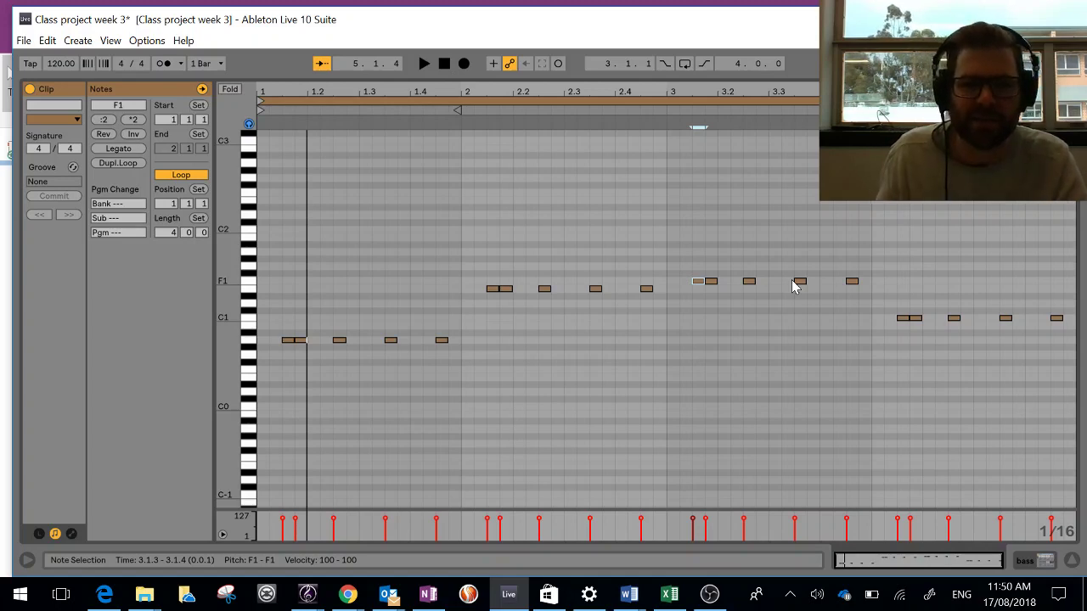
click(288, 341)
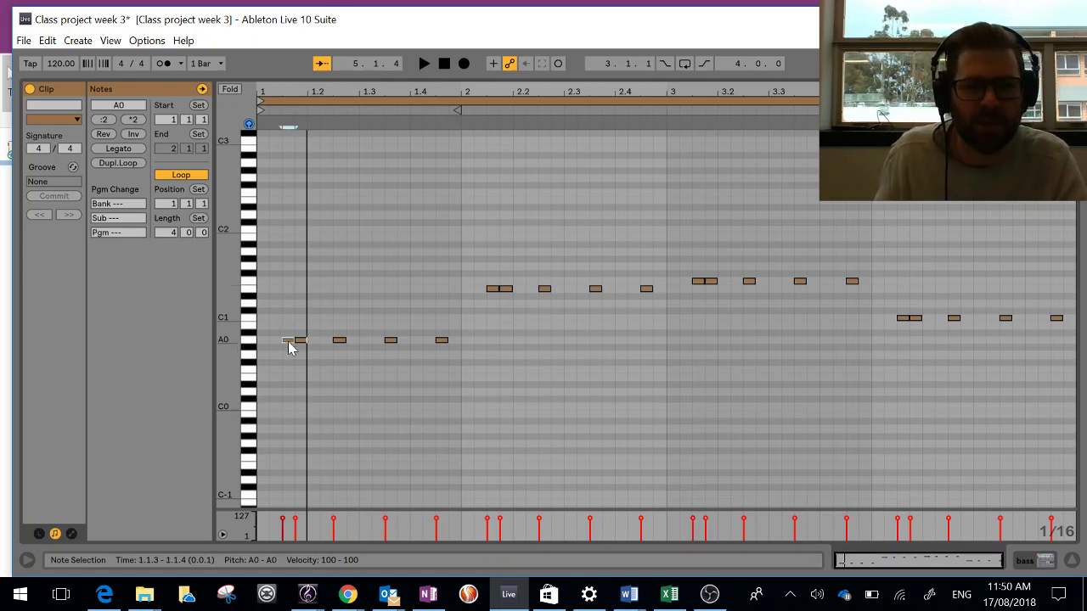
click(493, 290)
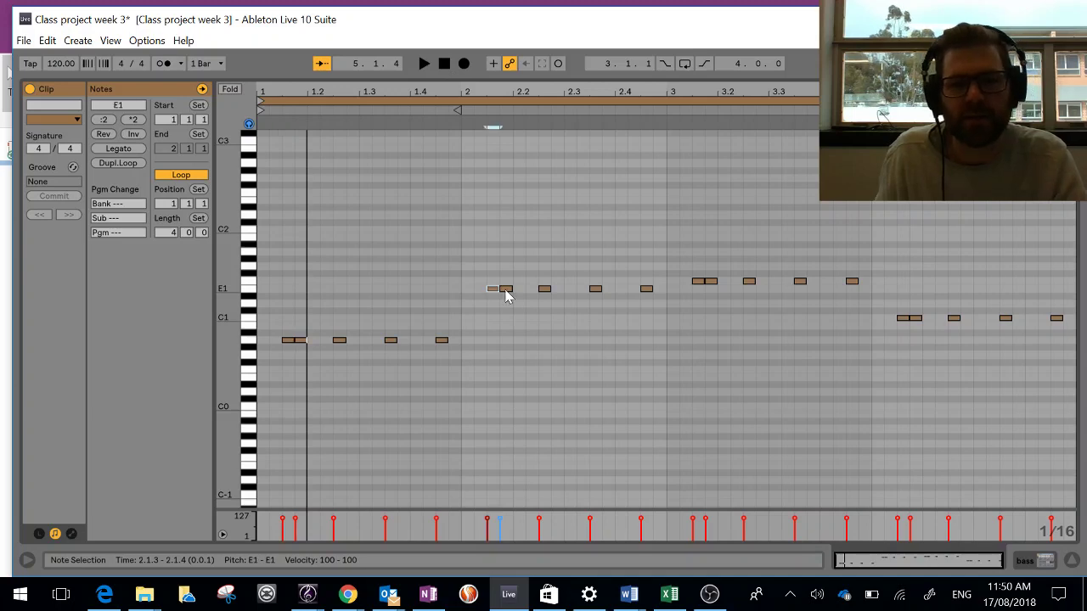
click(292, 341)
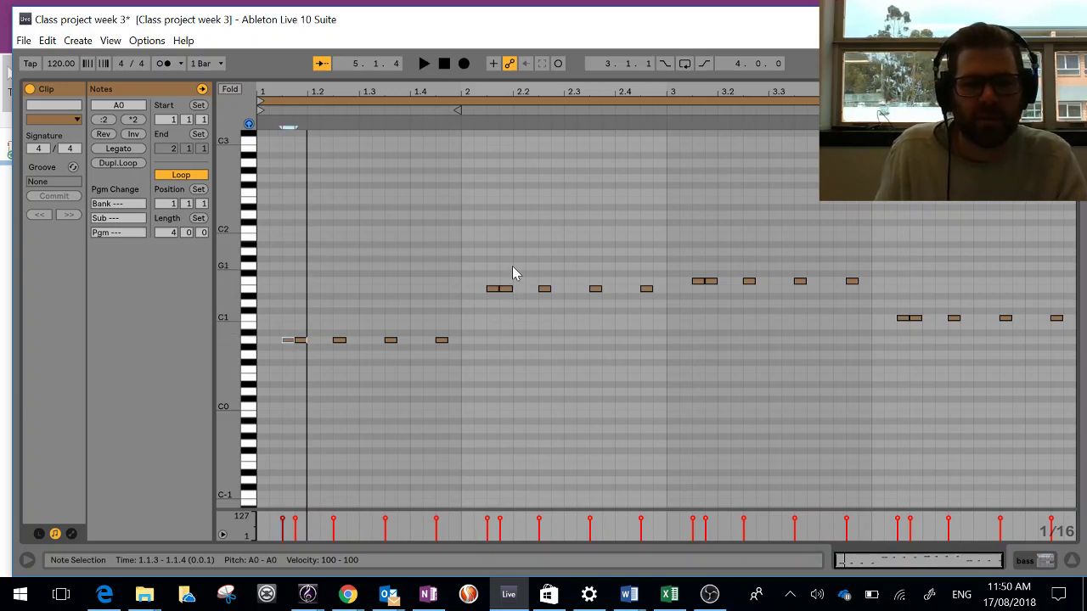
click(493, 290)
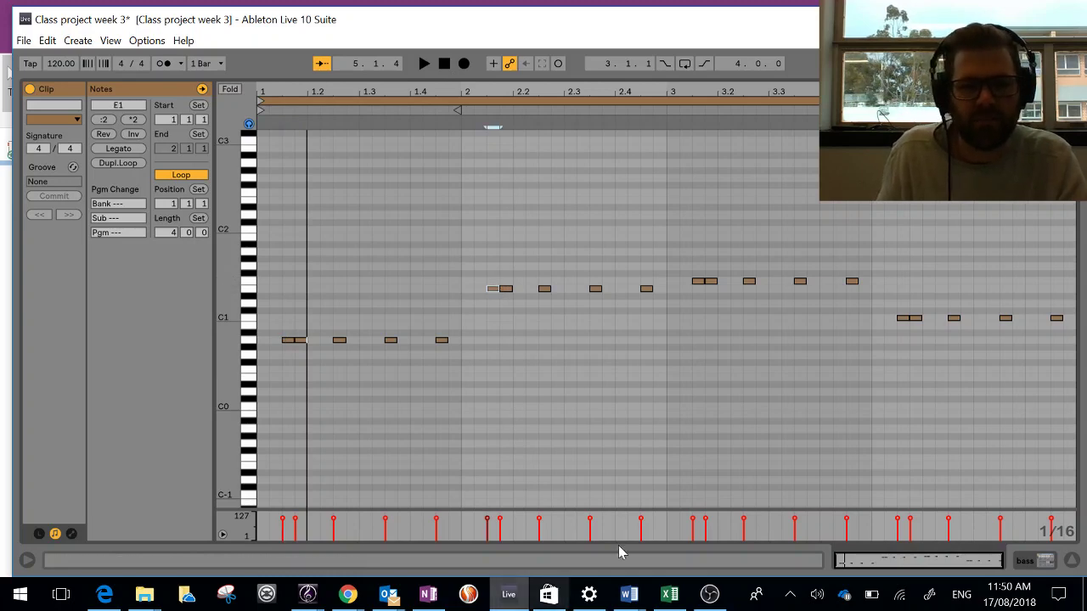
Step: Compare the bass clip's notes, including bar 4's first note, with the key of C in the OneNote table, and return to Ableton Live
click(428, 594)
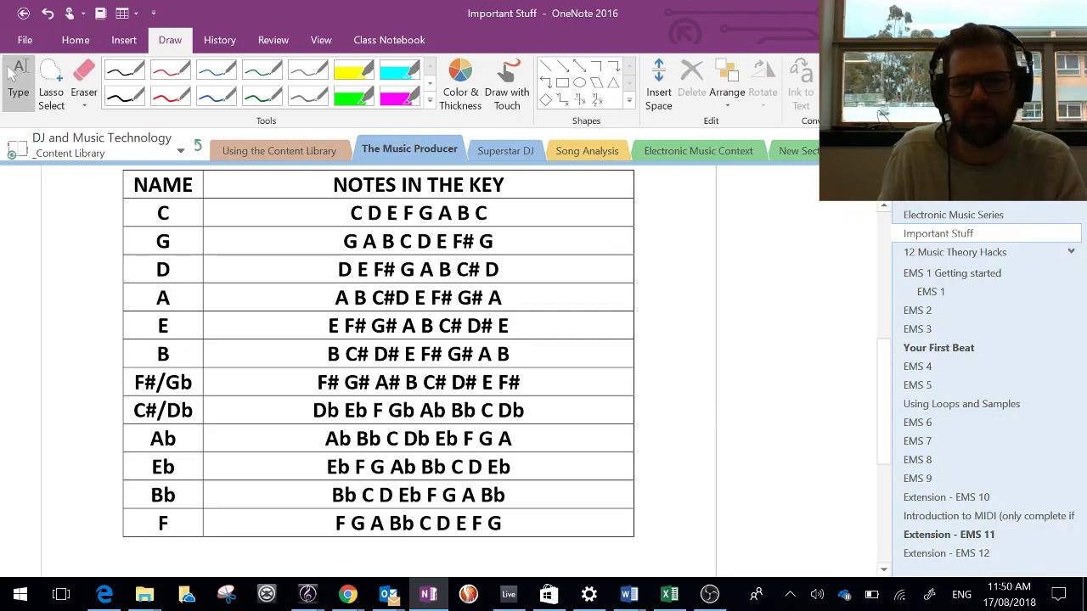
key(alt+Tab)
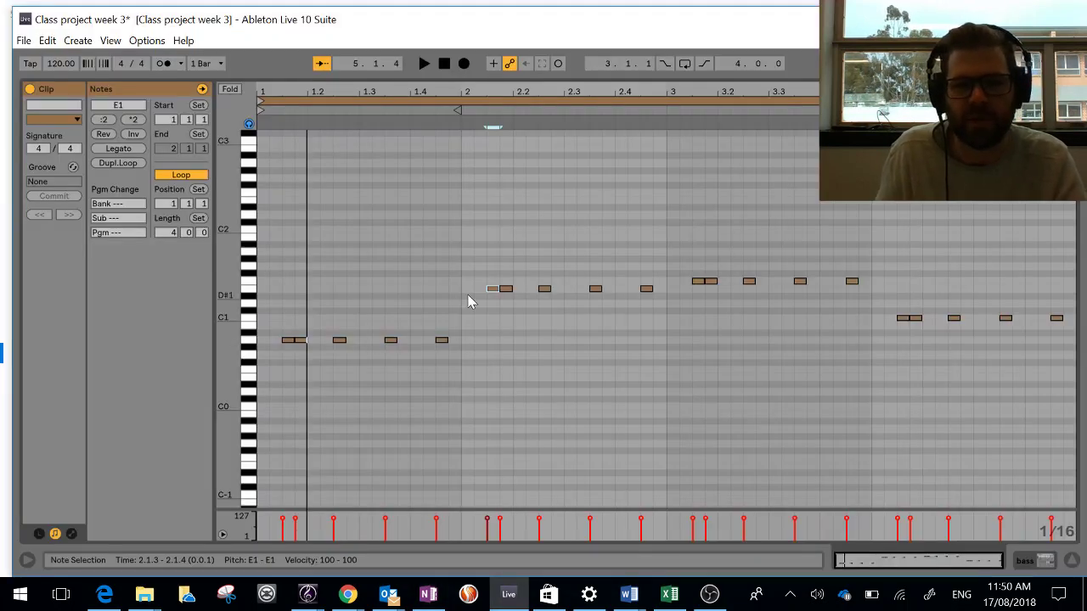
click(902, 319)
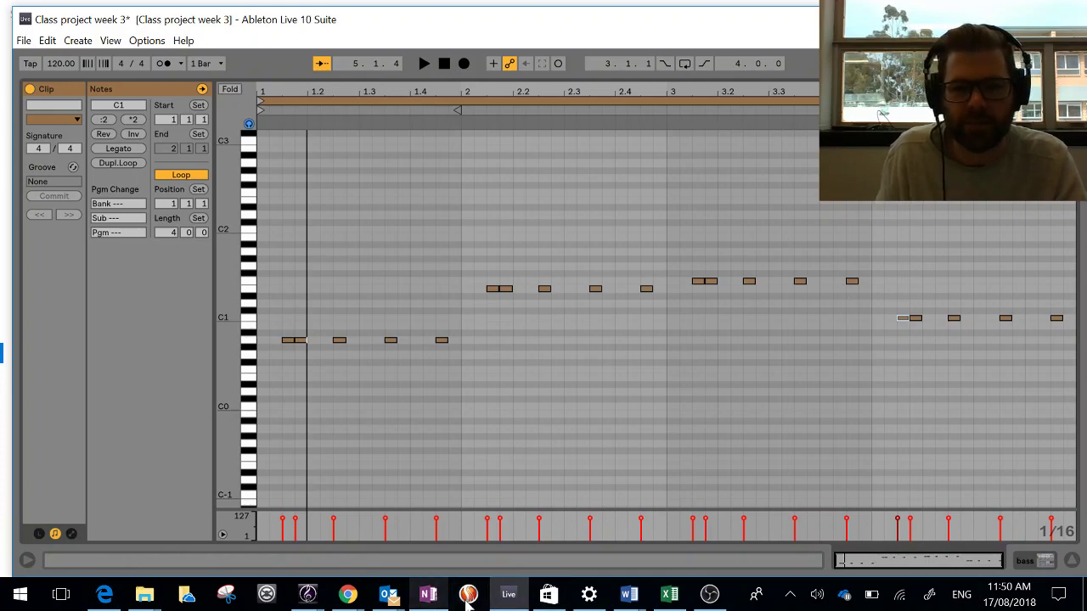
click(428, 595)
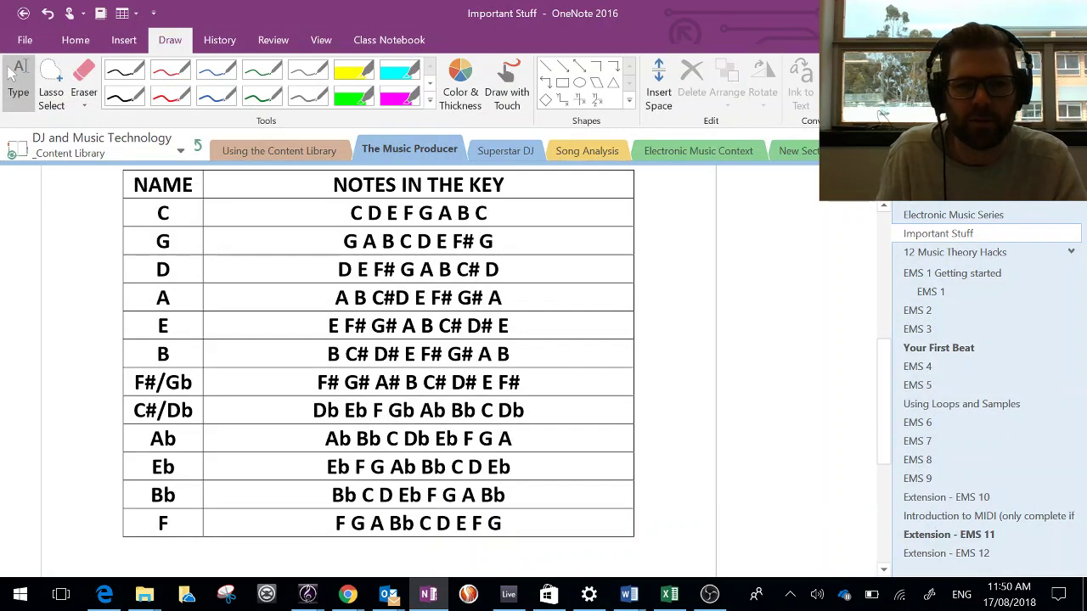
key(alt+Tab)
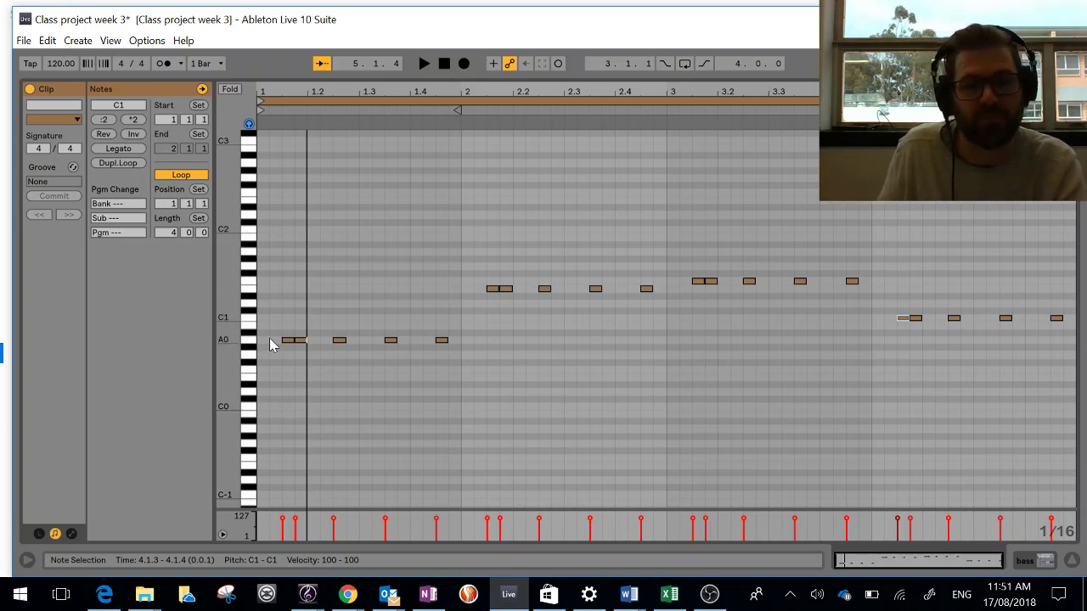
Step: Raise the last note of bar 1 to C1, then play the bass line briefly and stop it
click(440, 342)
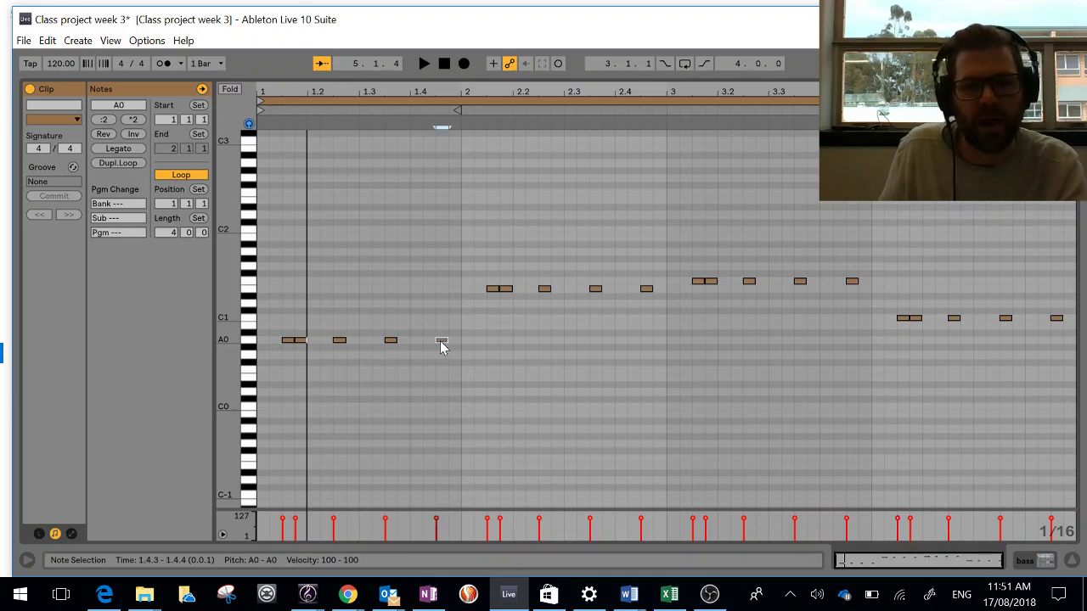
drag(440, 344, 441, 321)
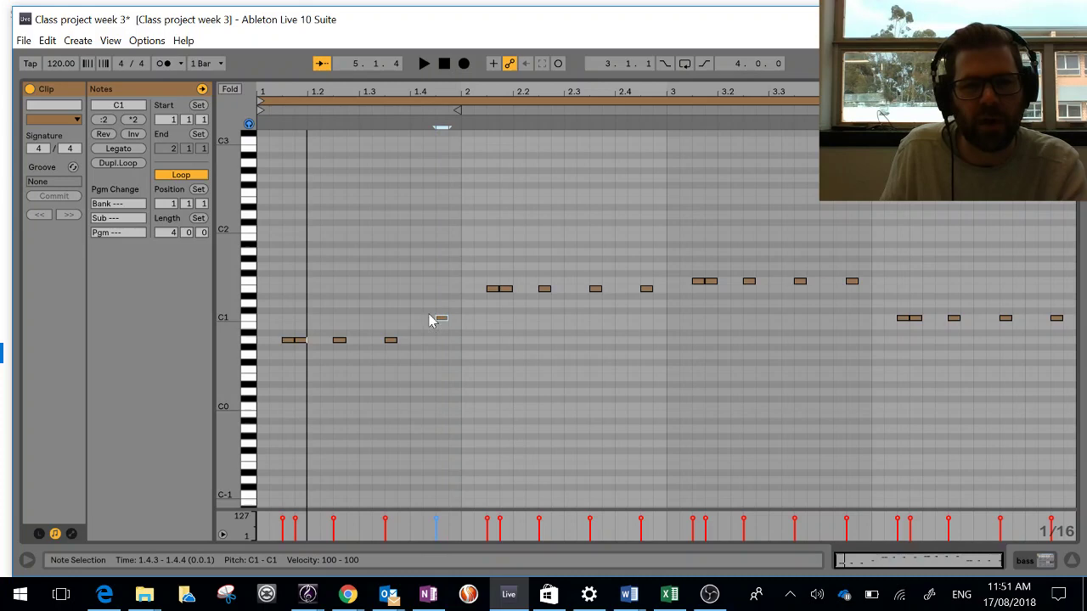
click(424, 64)
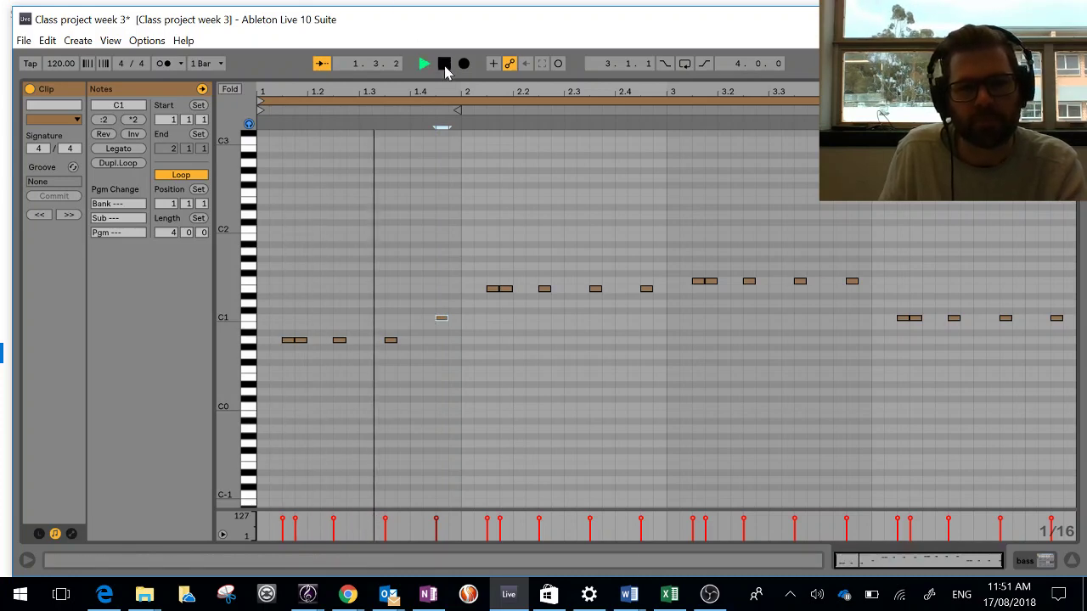
click(444, 66)
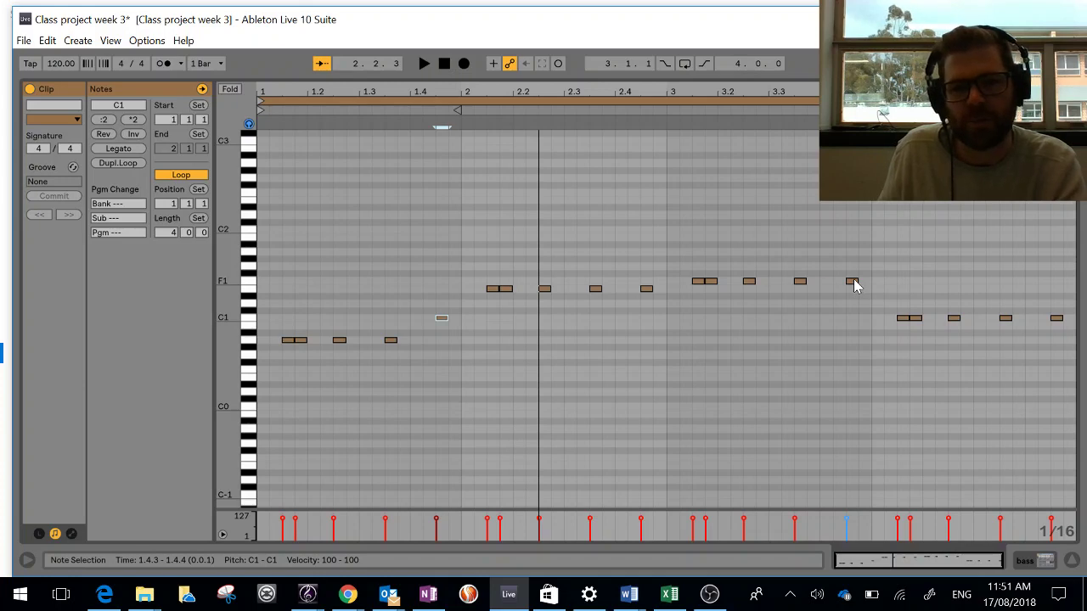
Step: Try the last note of bar 3 at G1 and B0, play the four-bar bass line, and set the note to A0
drag(854, 285, 853, 271)
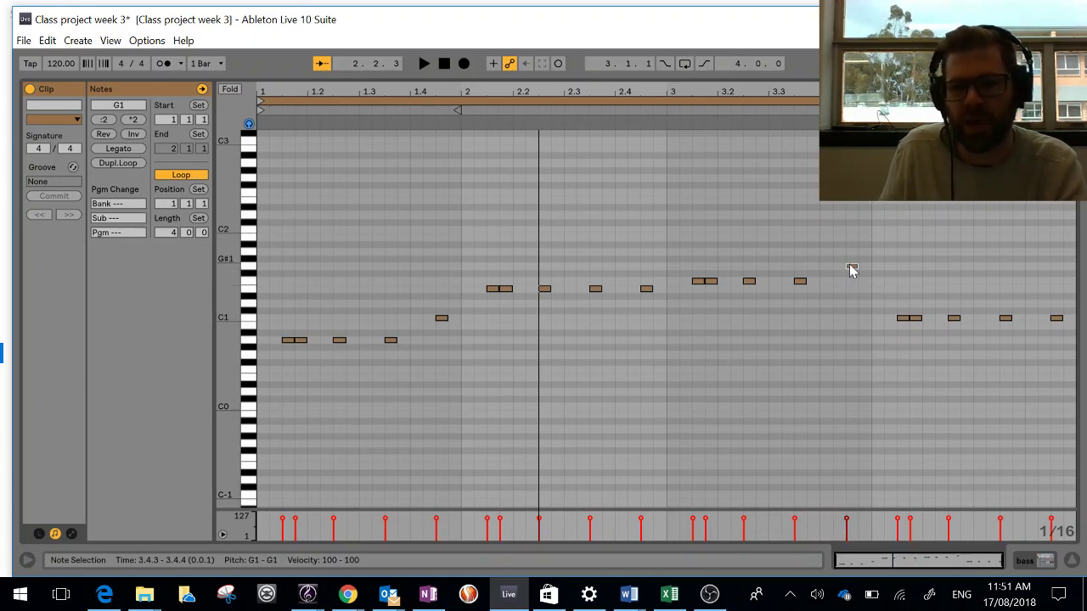
click(853, 268)
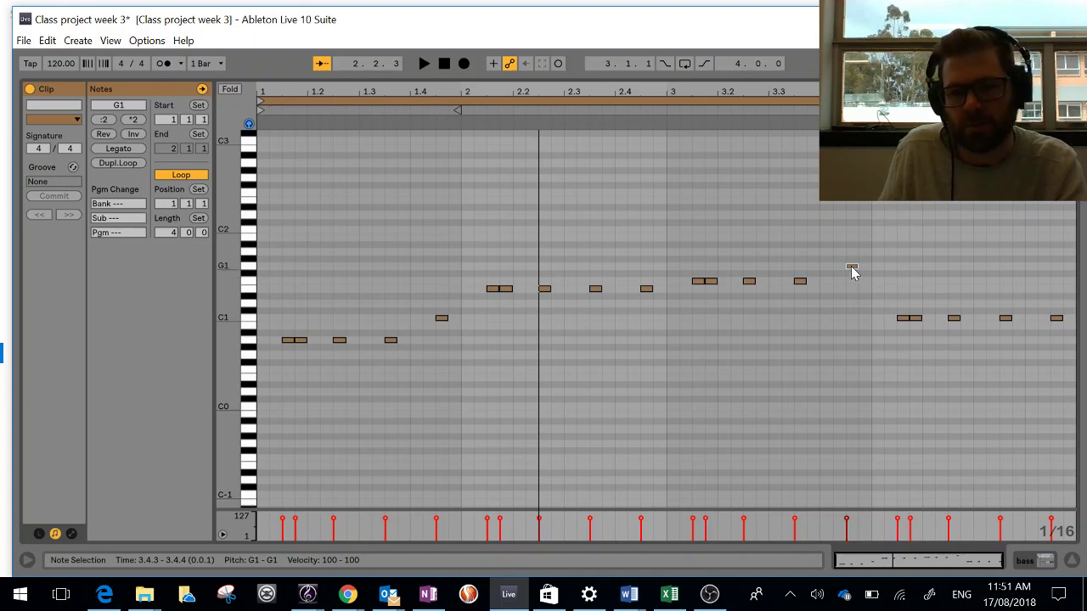
drag(853, 272, 850, 331)
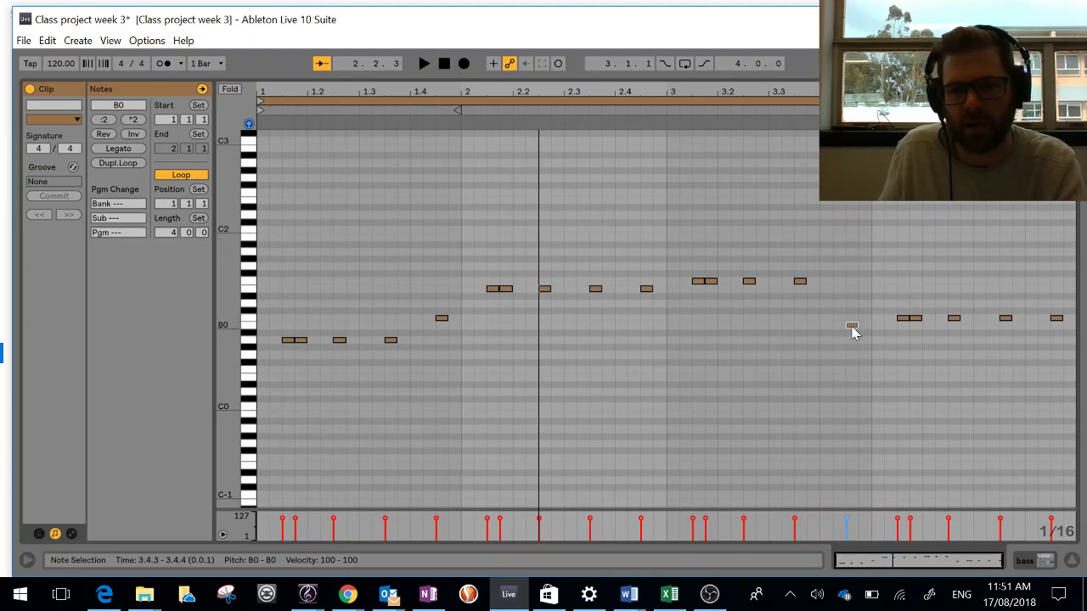
click(853, 337)
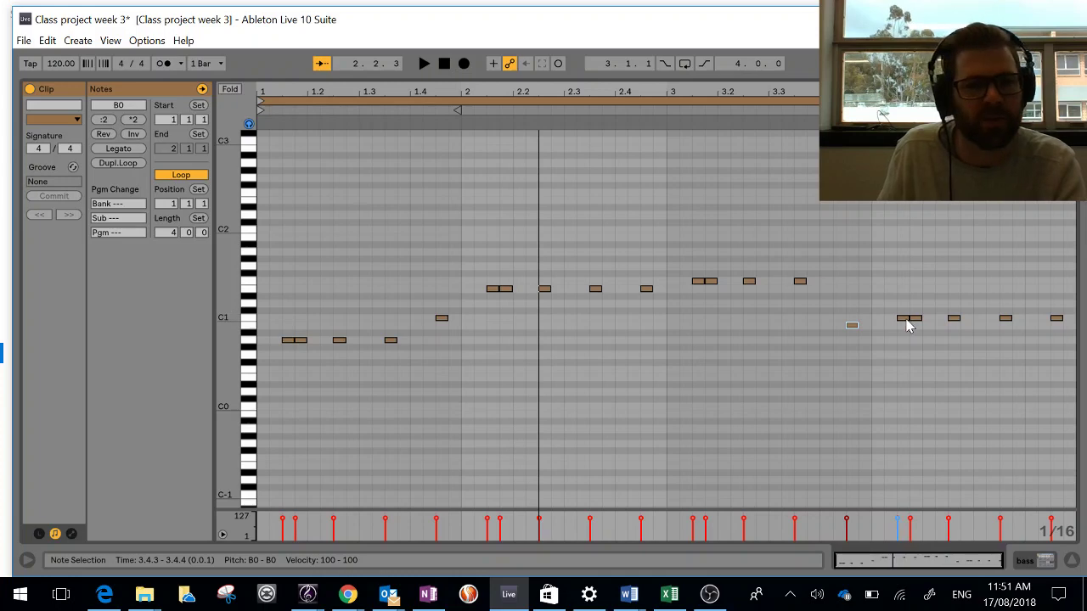
click(443, 64)
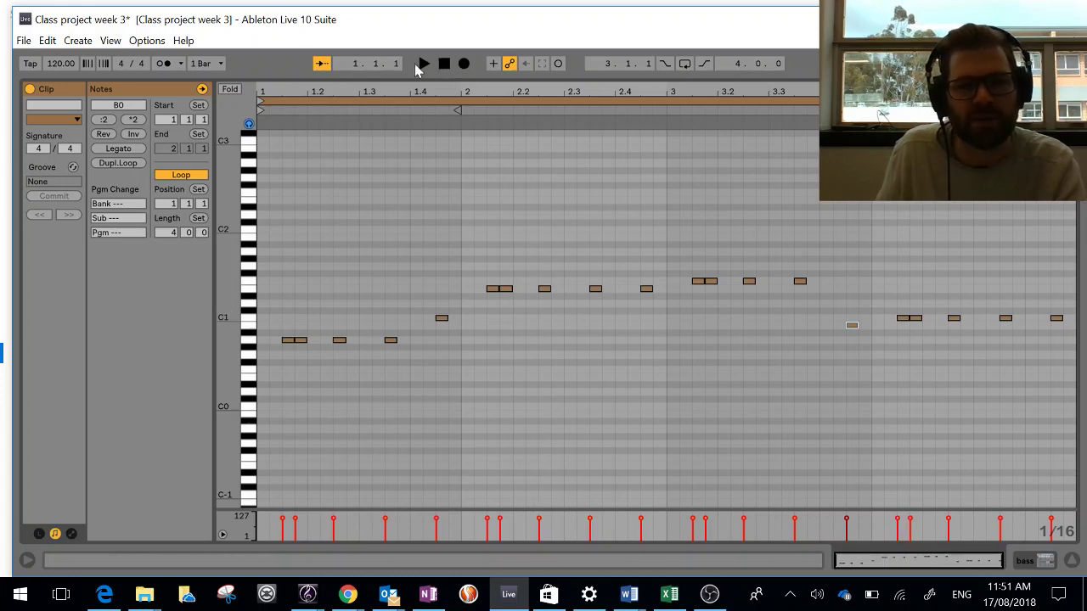
click(422, 64)
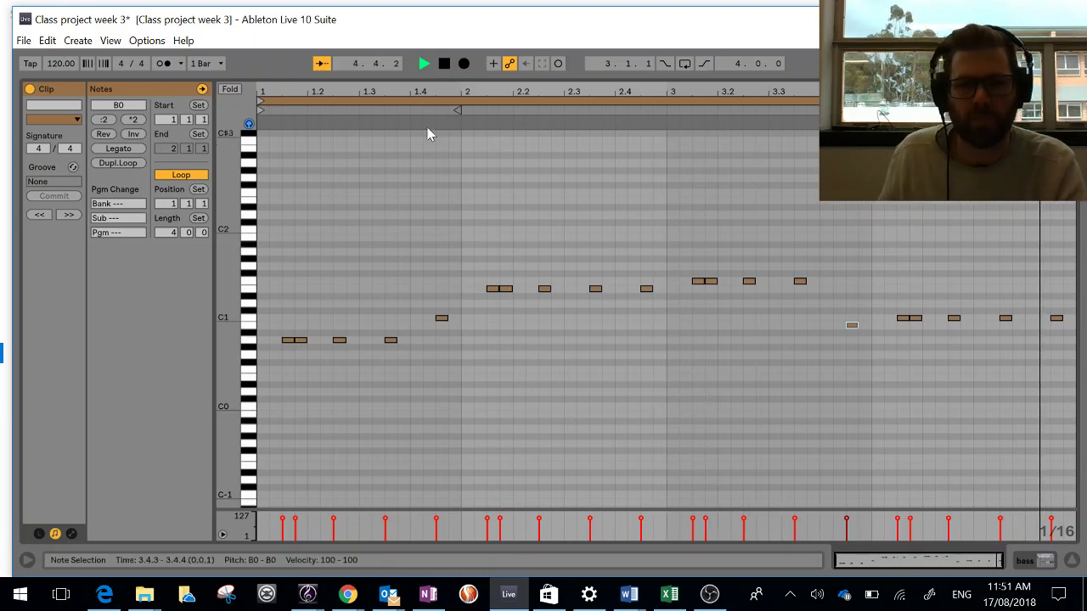
click(442, 66)
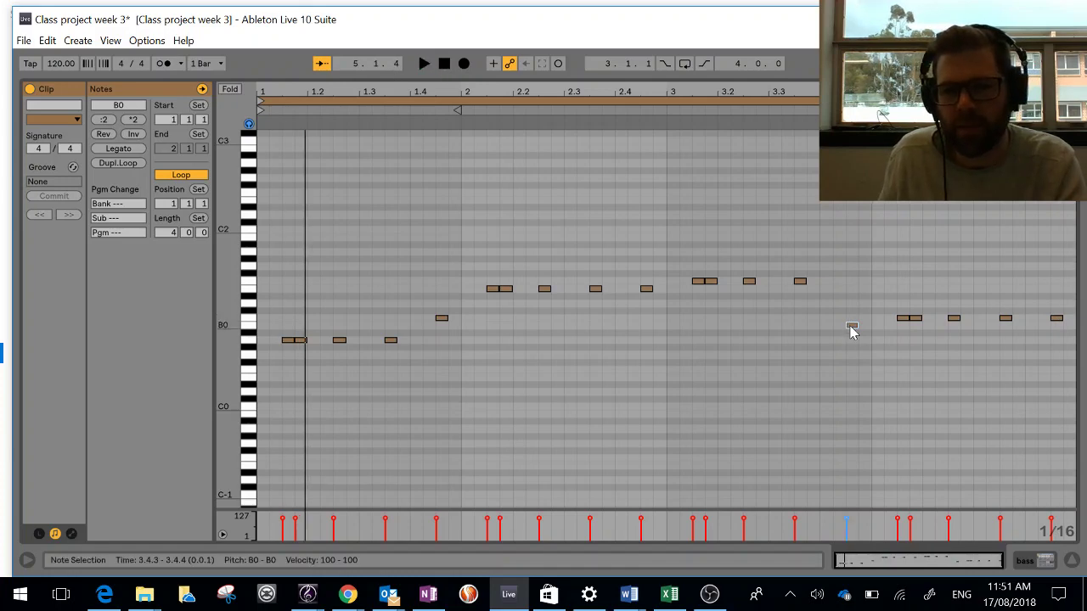
drag(852, 330, 849, 344)
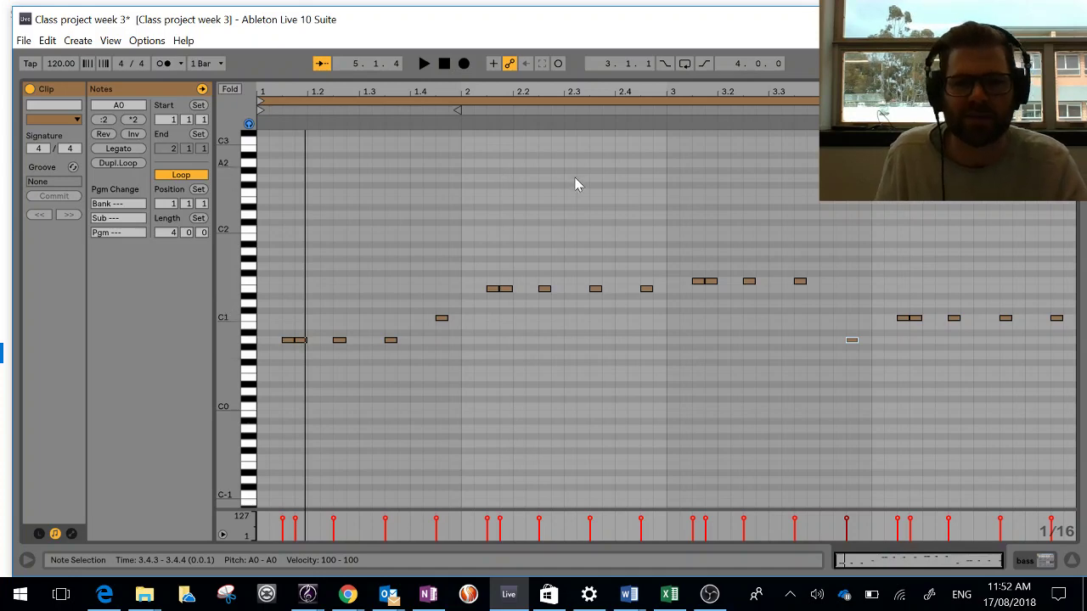
Step: Try the last note of bar 2 at D1, then play the bass line from the start into bar 3 and stop it
click(646, 291)
drag(645, 291, 645, 306)
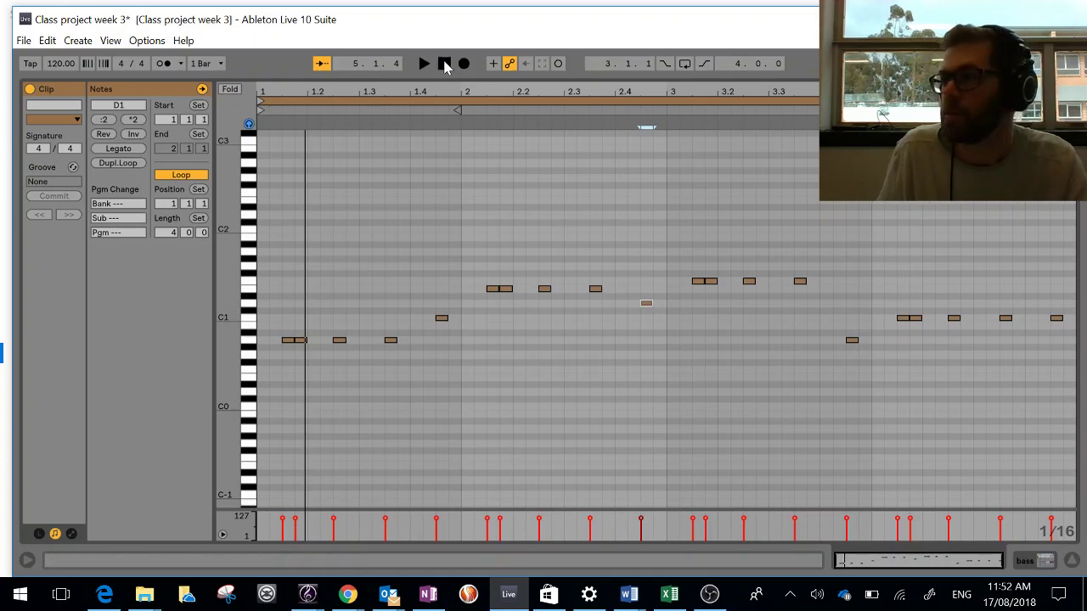
click(444, 65)
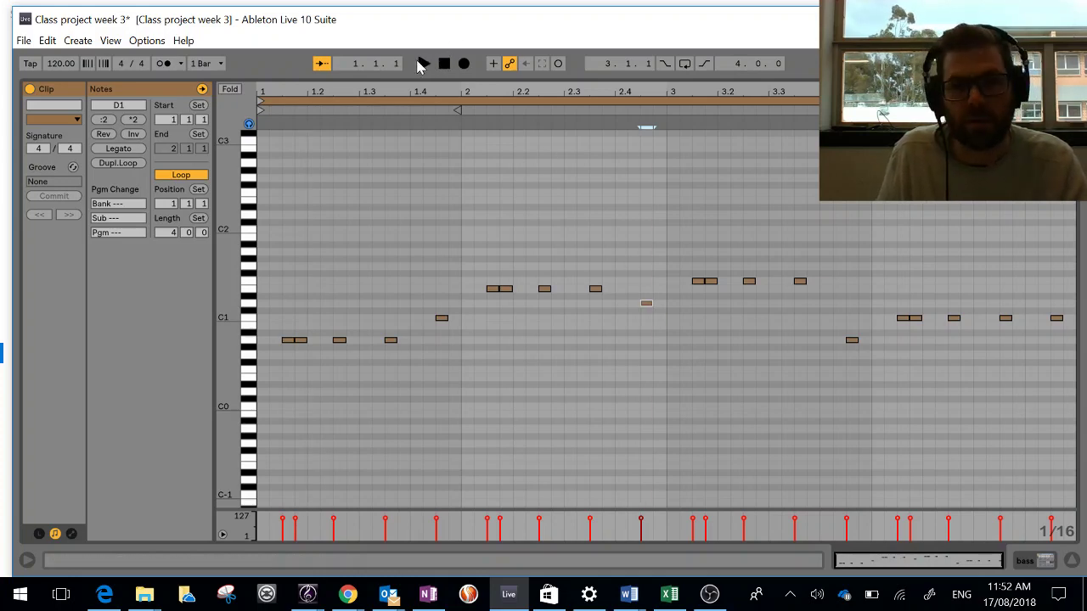
click(421, 64)
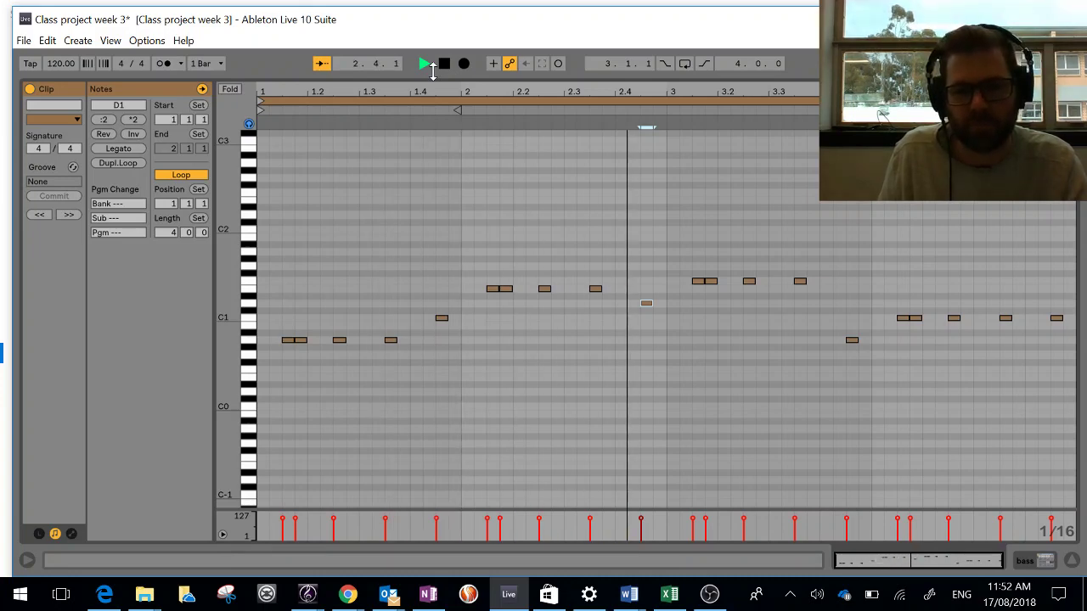
click(444, 65)
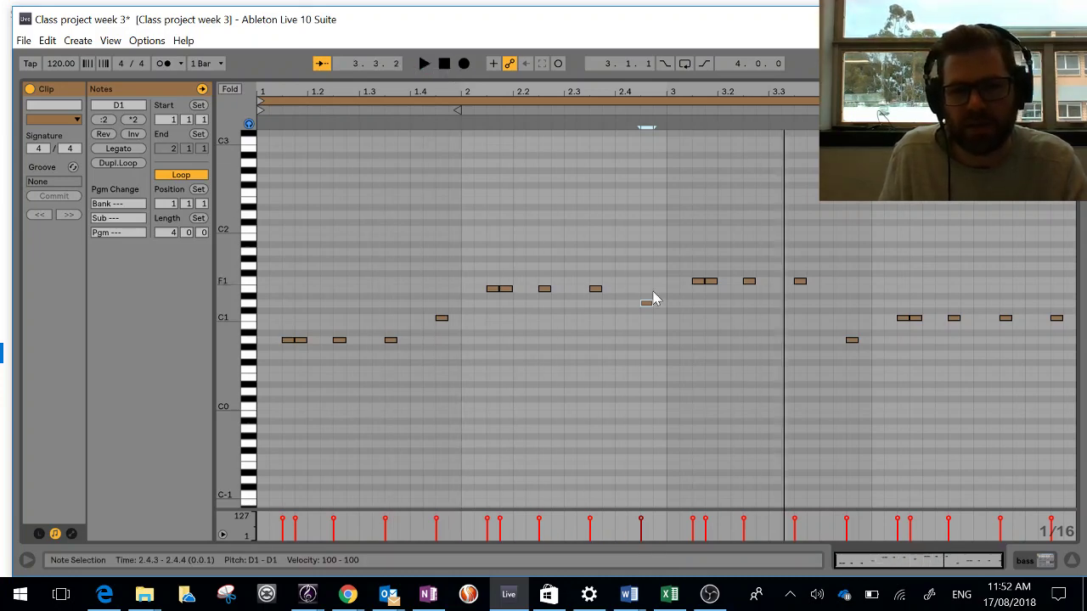
Step: Raise the last note of bar 2 to G1, play the whole bass line, and lower the last note of bar 4 to G0
drag(645, 310, 644, 264)
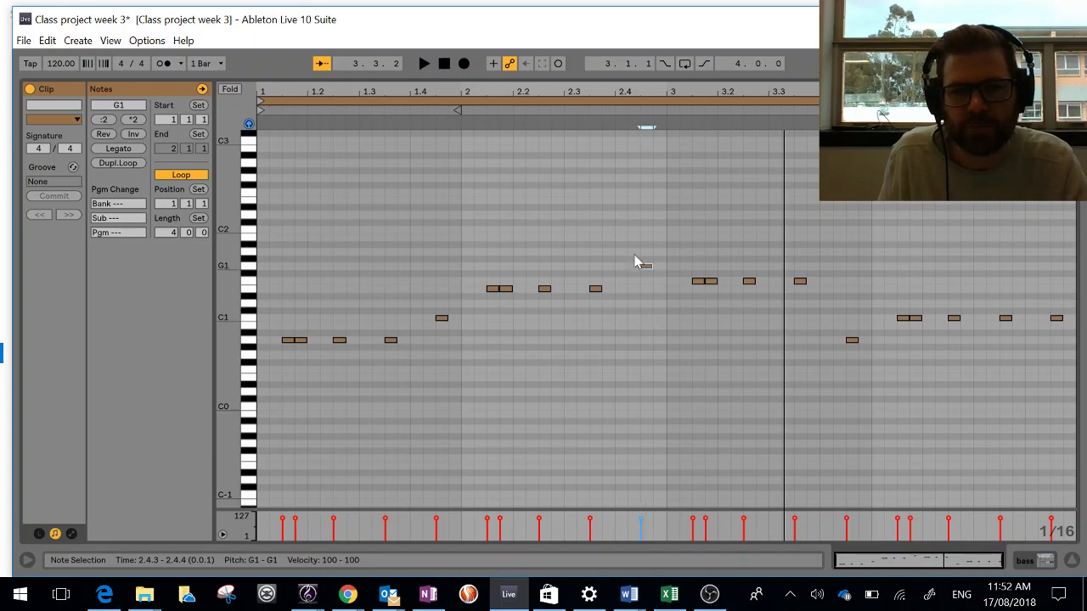
click(444, 63)
click(423, 64)
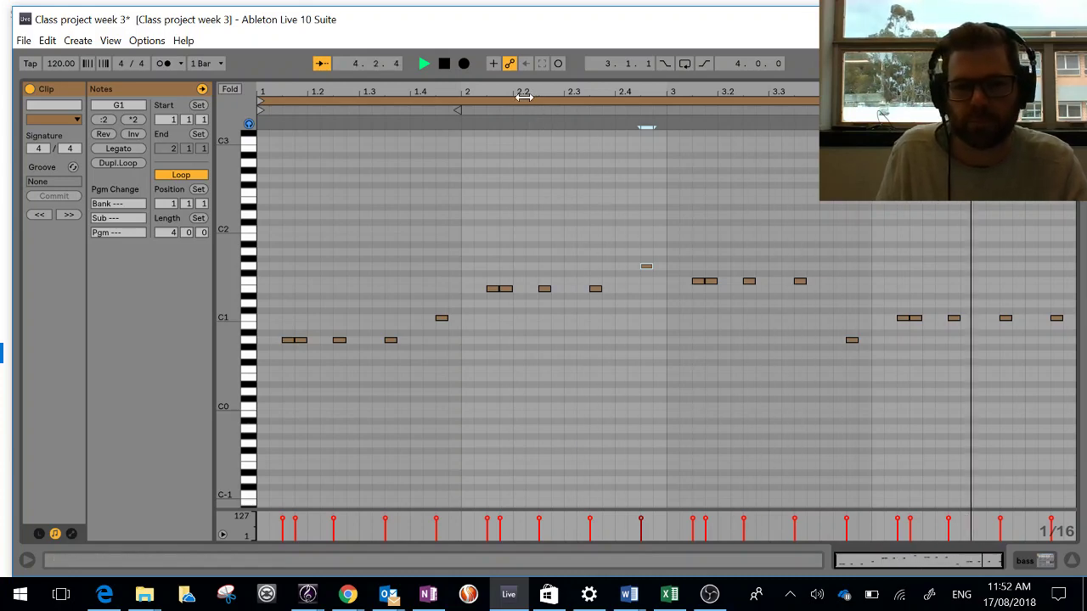
click(444, 67)
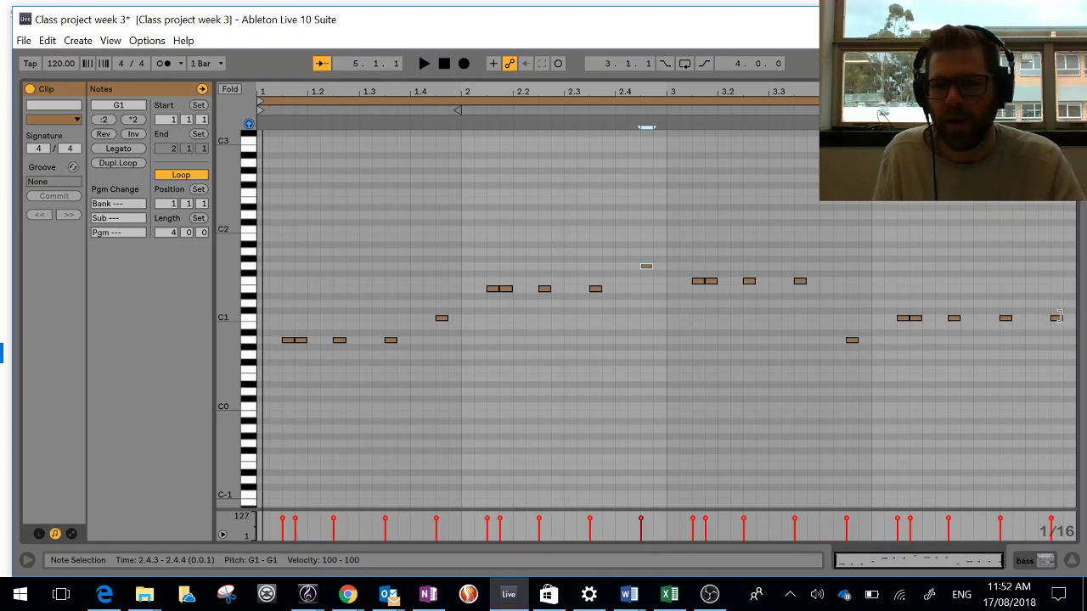
drag(1056, 319, 1057, 358)
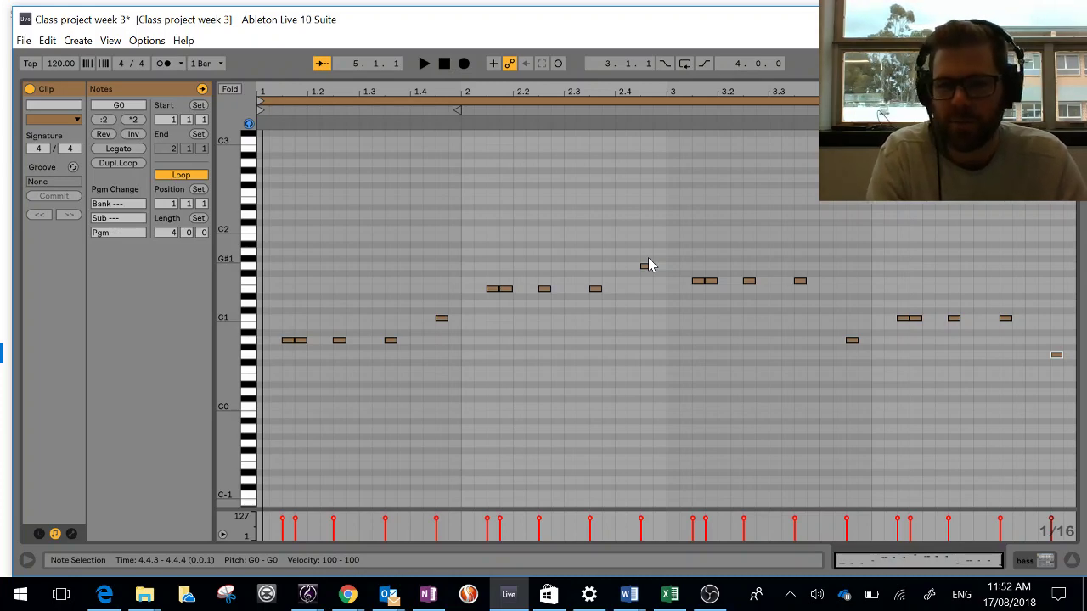
Step: Try the third note of bar 1 an octave higher at A1, play the opening bars, and return the note to A0
click(287, 340)
click(299, 340)
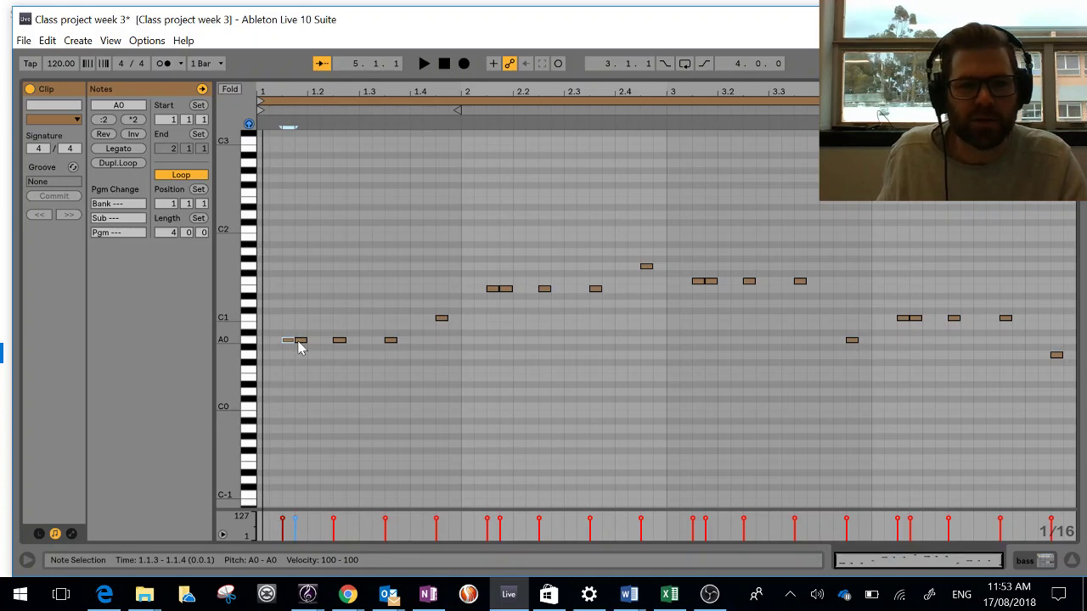
click(340, 340)
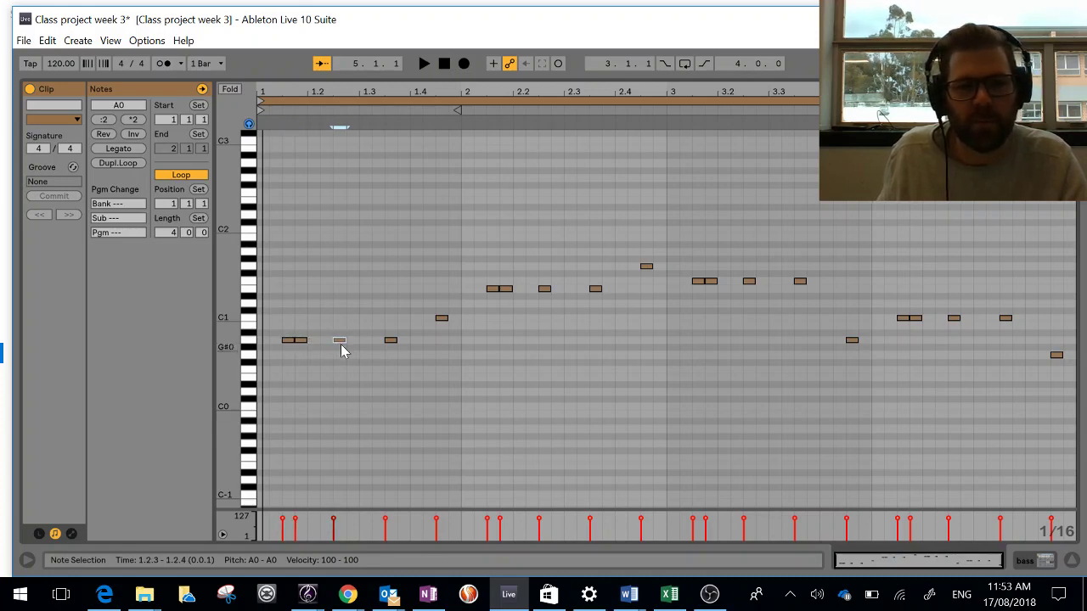
drag(339, 342, 340, 256)
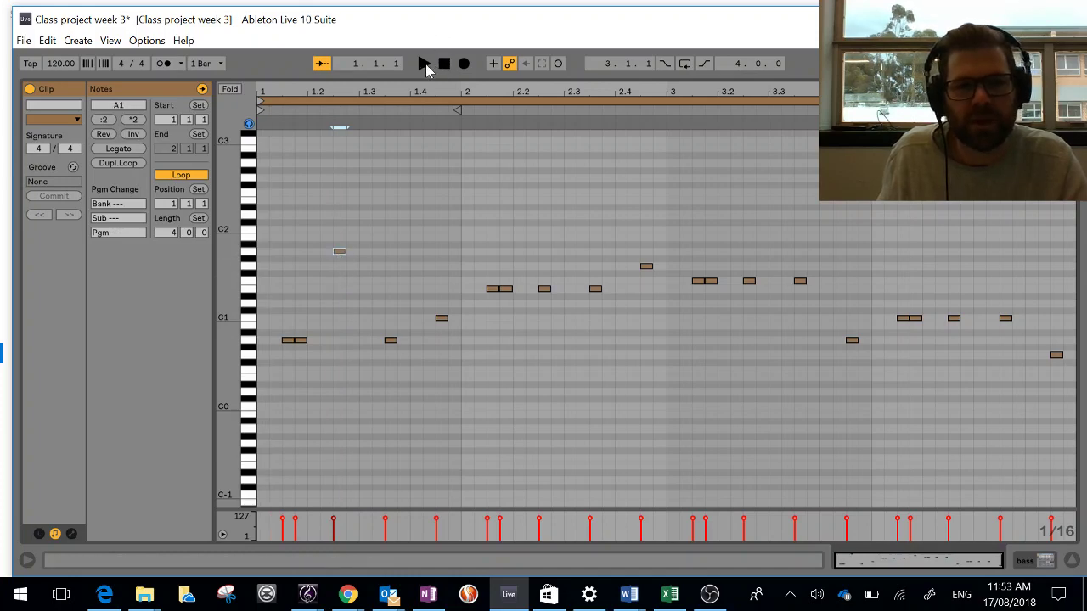
click(423, 64)
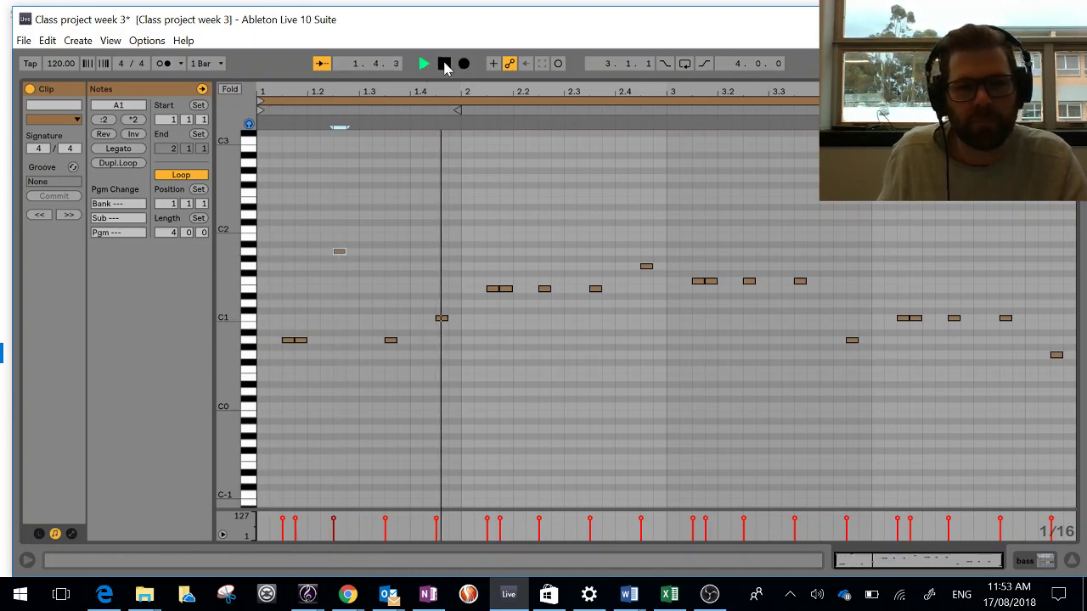
click(443, 65)
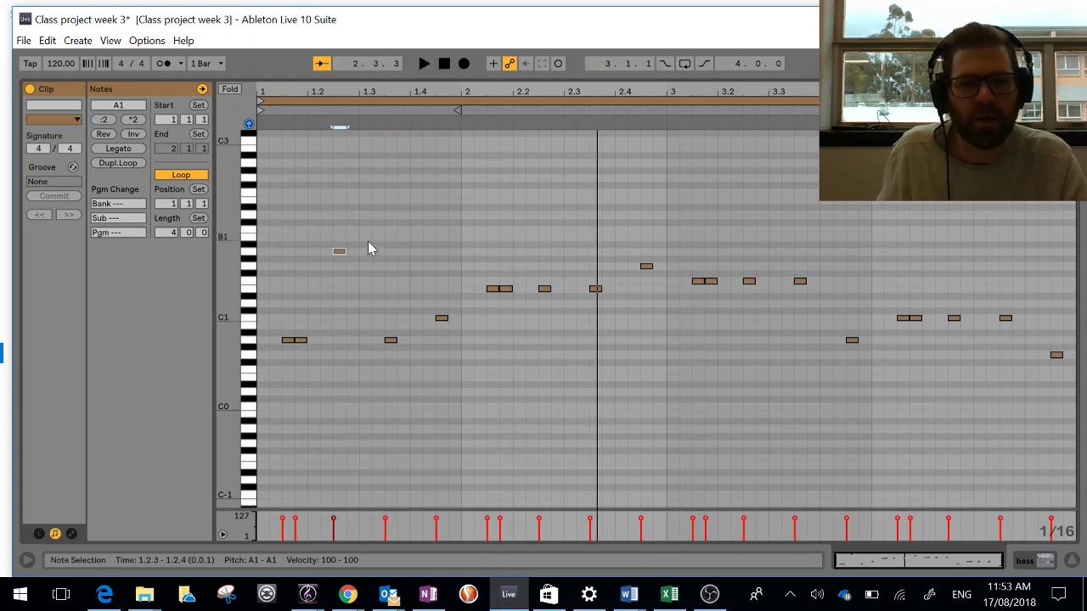
click(337, 253)
drag(339, 255, 346, 353)
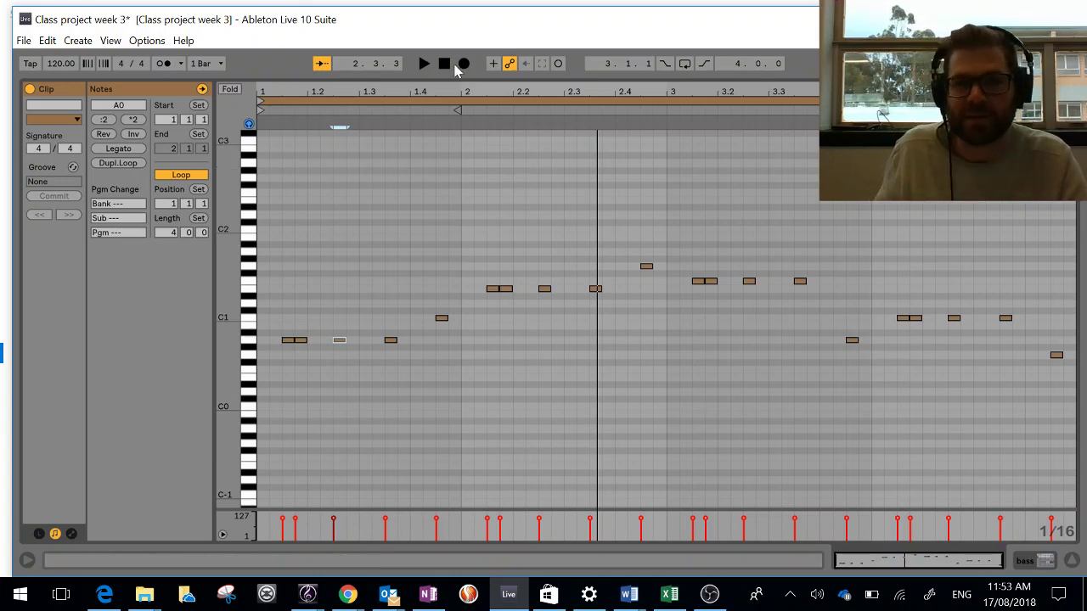
click(709, 594)
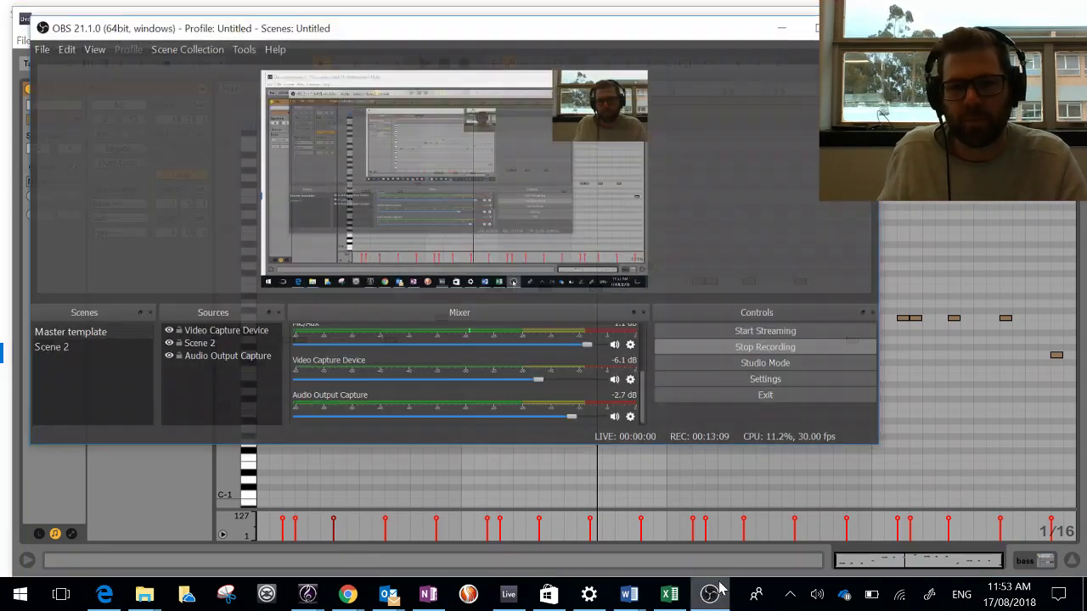